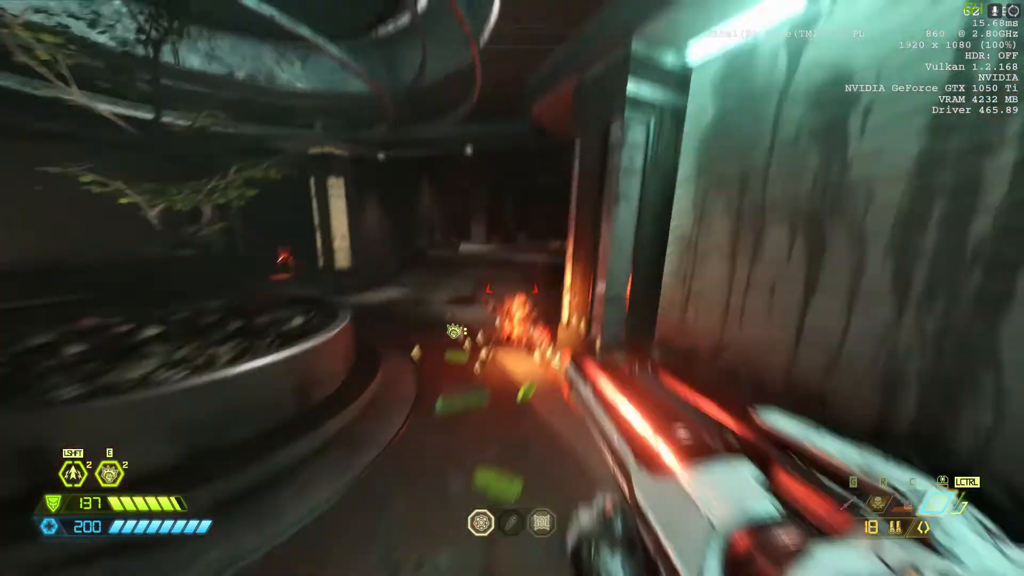
key("2")
right_click(512, 288)
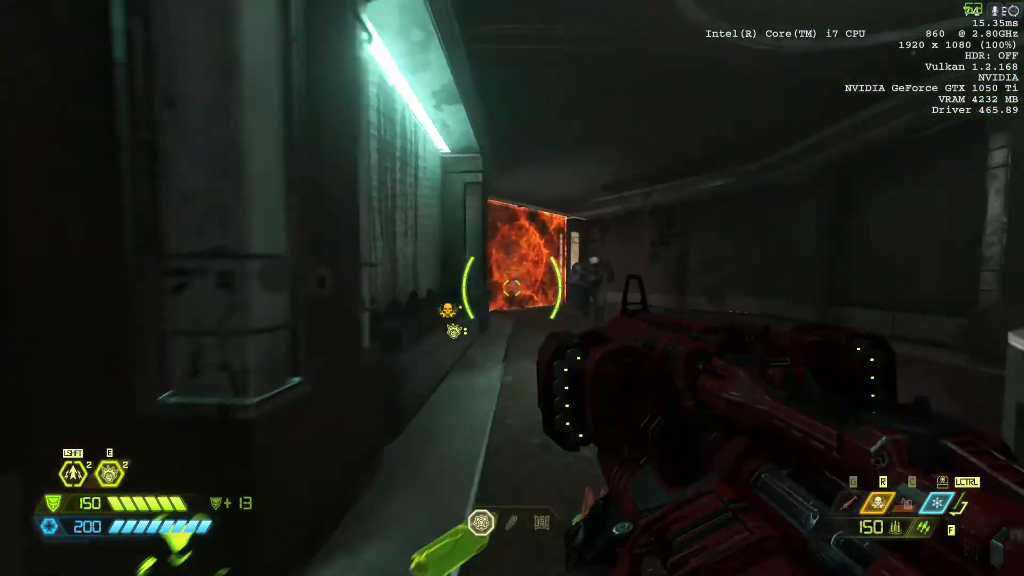
left_click(512, 288)
key("5")
left_click(513, 288)
key("6")
left_click(512, 288)
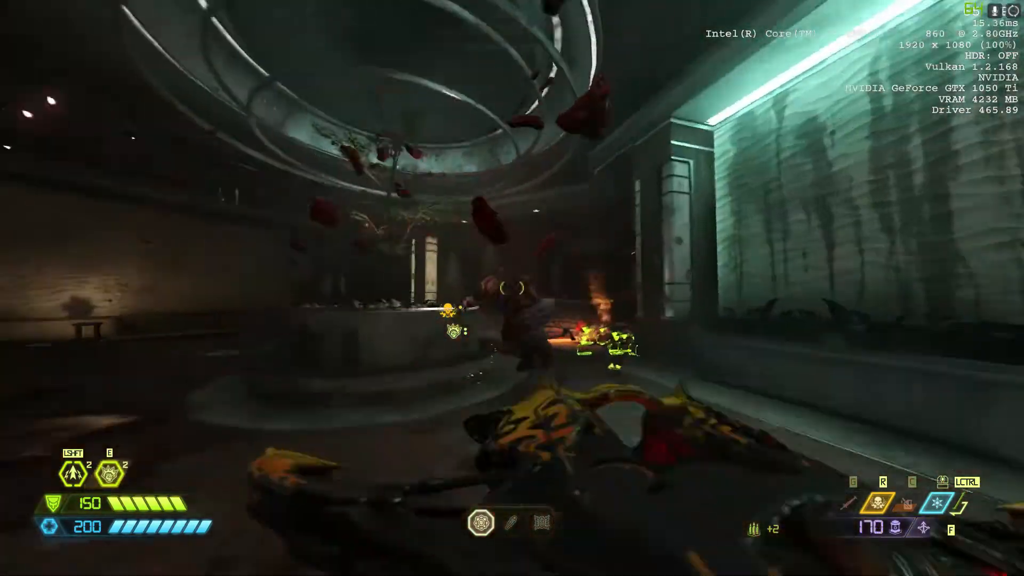
key("5")
left_click(513, 288)
key("6")
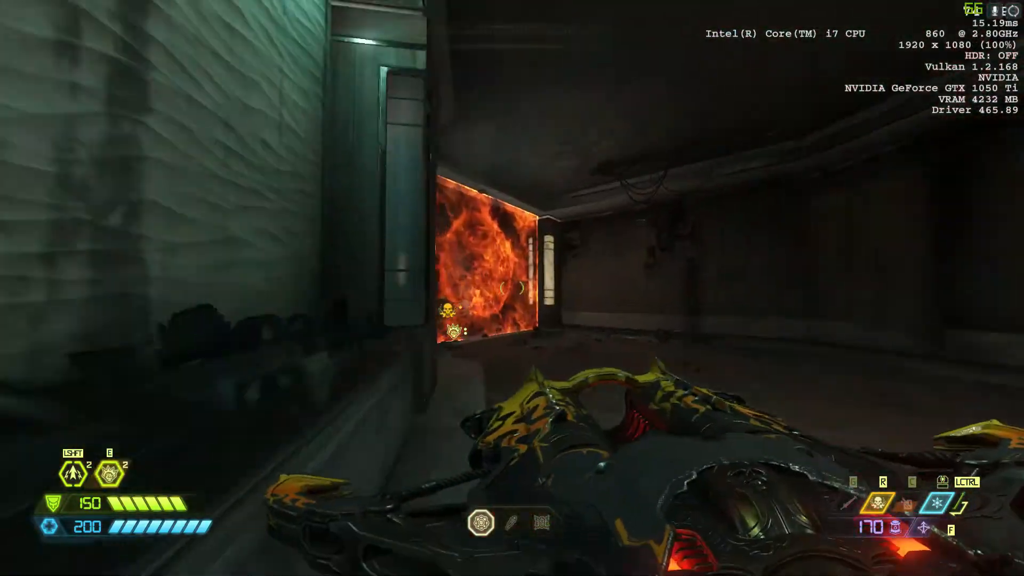
key("2")
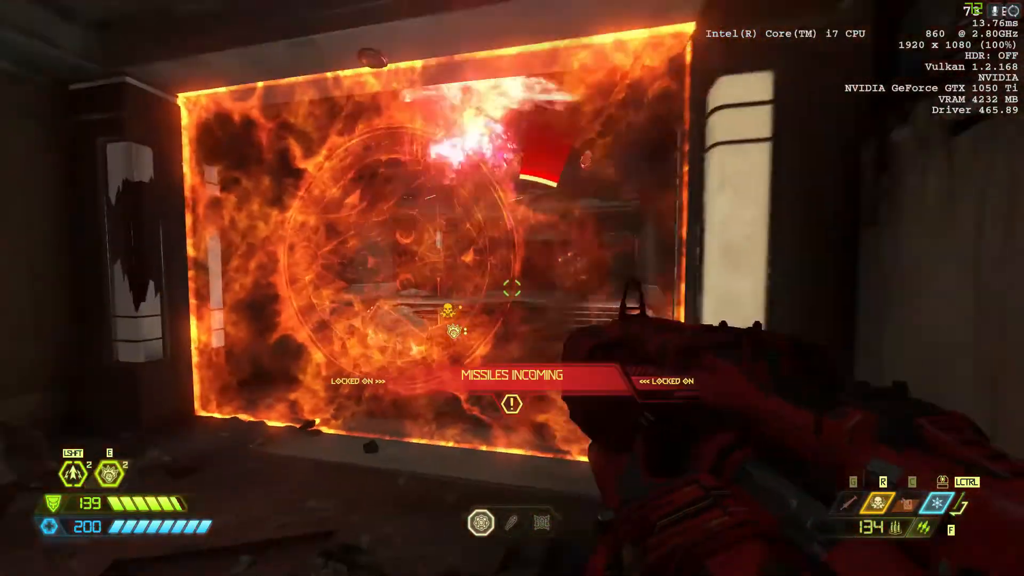
right_click(512, 288)
left_click(512, 289)
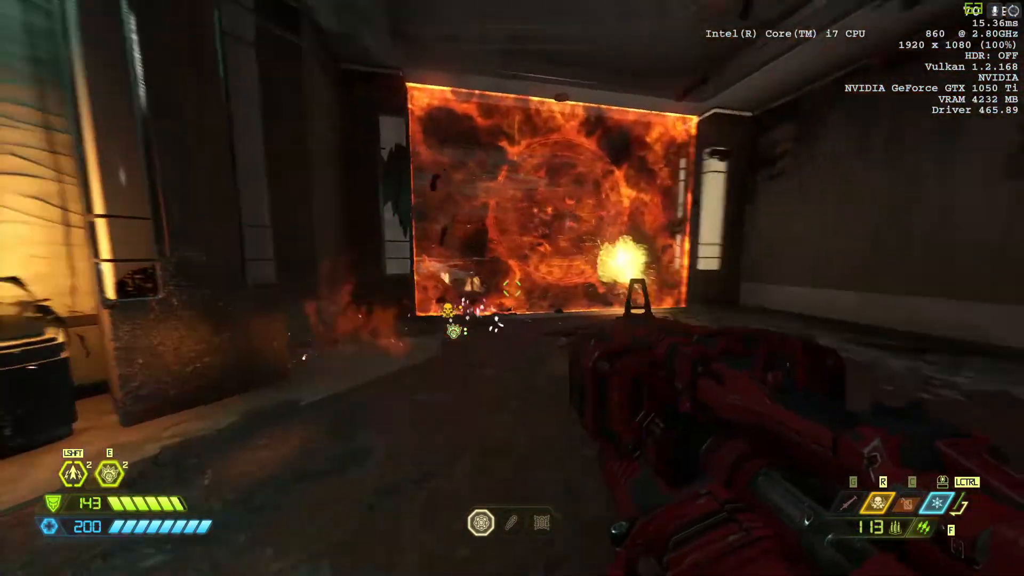
key("f")
key("shift")
key("shift")
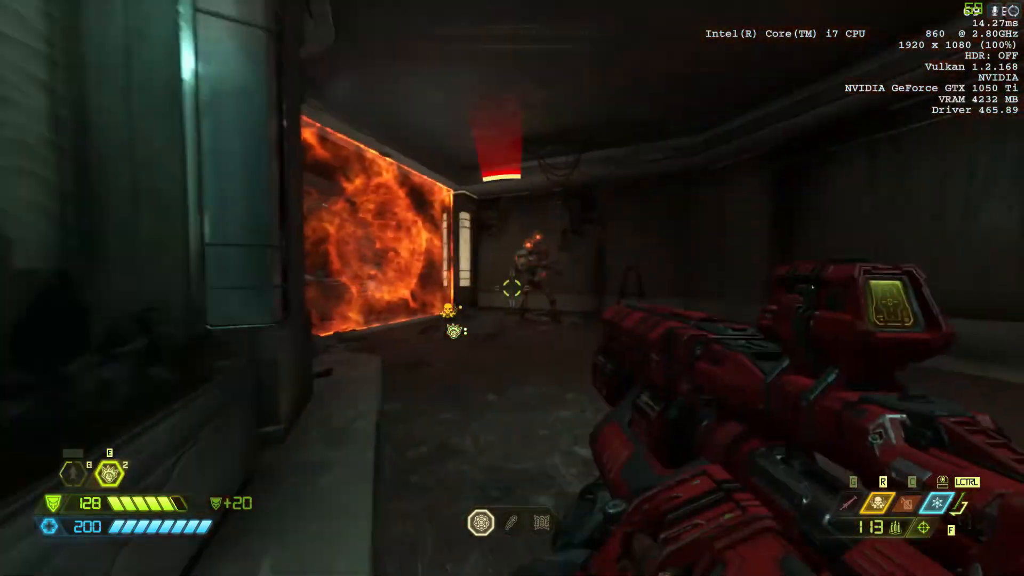
right_click(512, 288)
left_click(513, 288)
key("5")
left_click(512, 288)
key("6")
left_click(512, 289)
key("5")
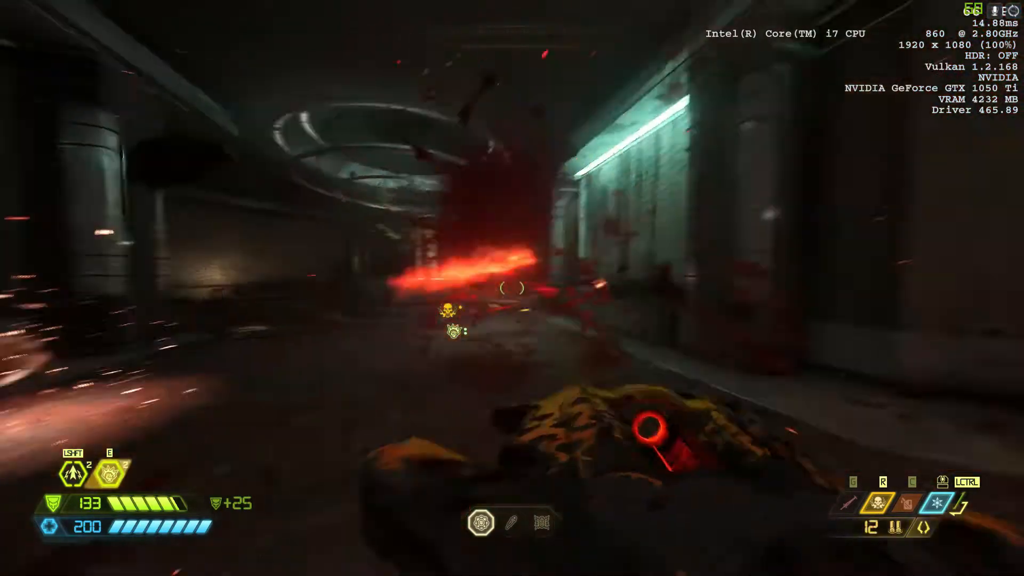
left_click(513, 289)
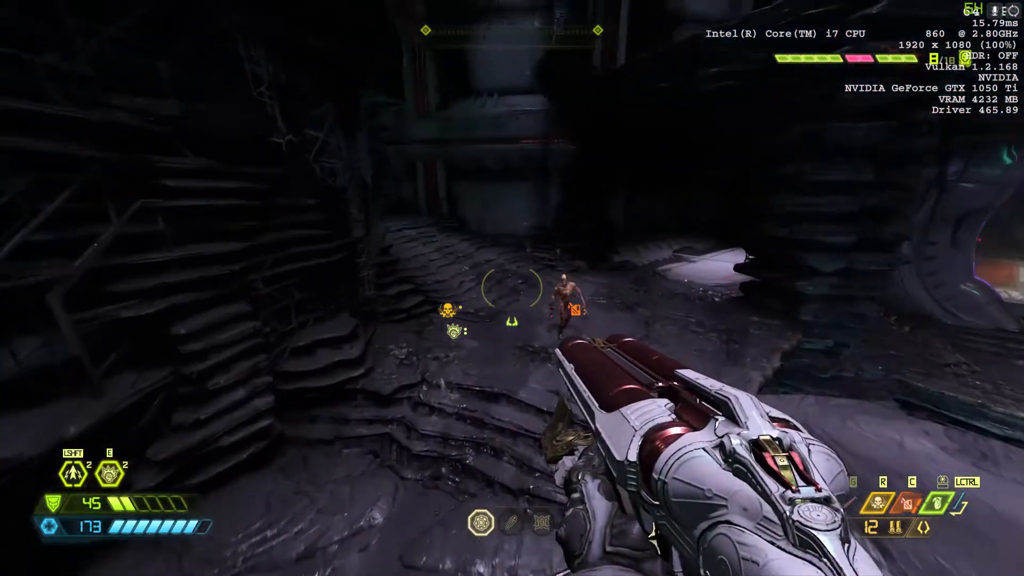
left_click(512, 288)
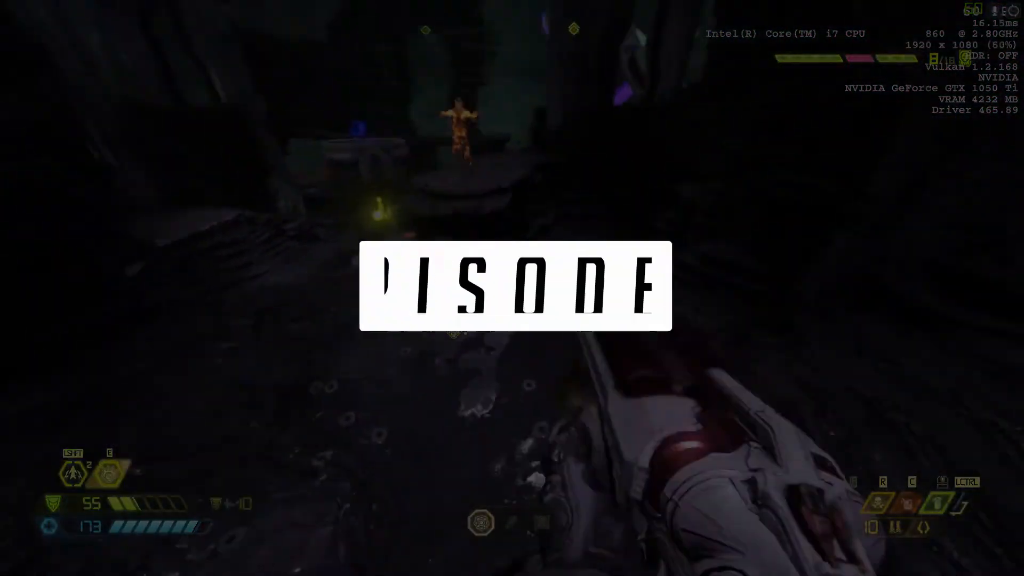
left_click(512, 288)
key("e")
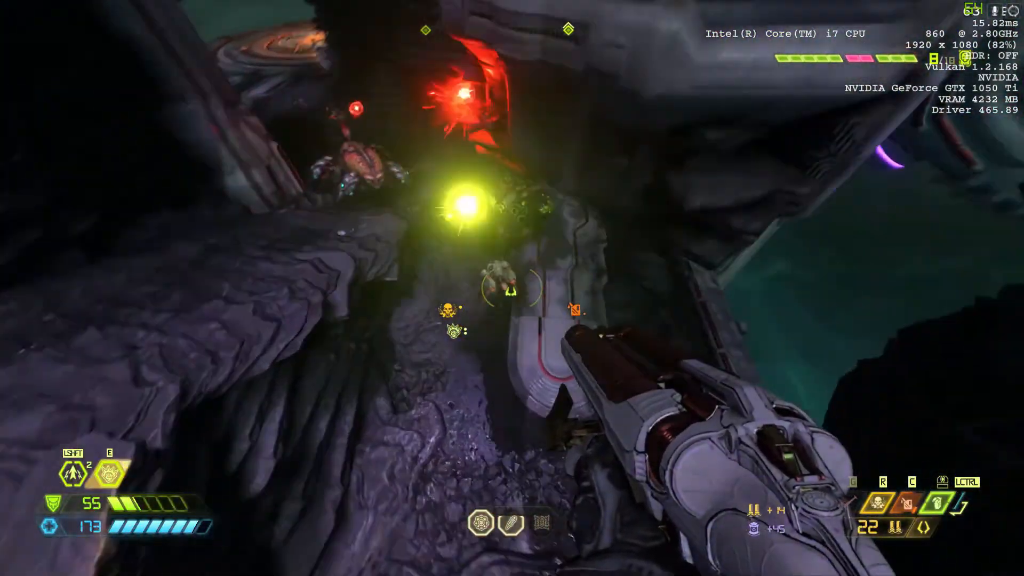
left_click(512, 288)
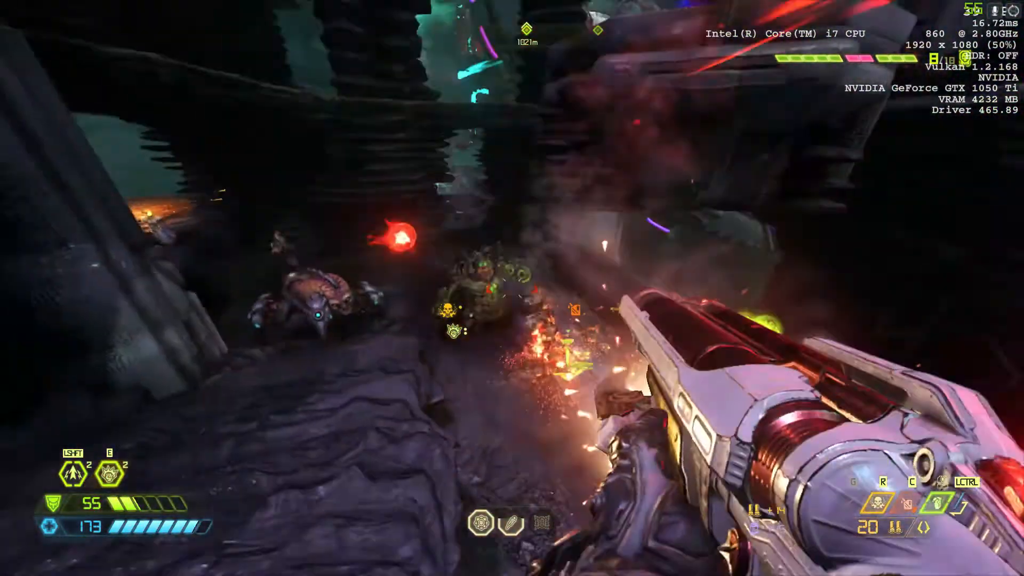
key("q")
key("ctrl")
middle_click(513, 289)
key("r")
key("ctrl")
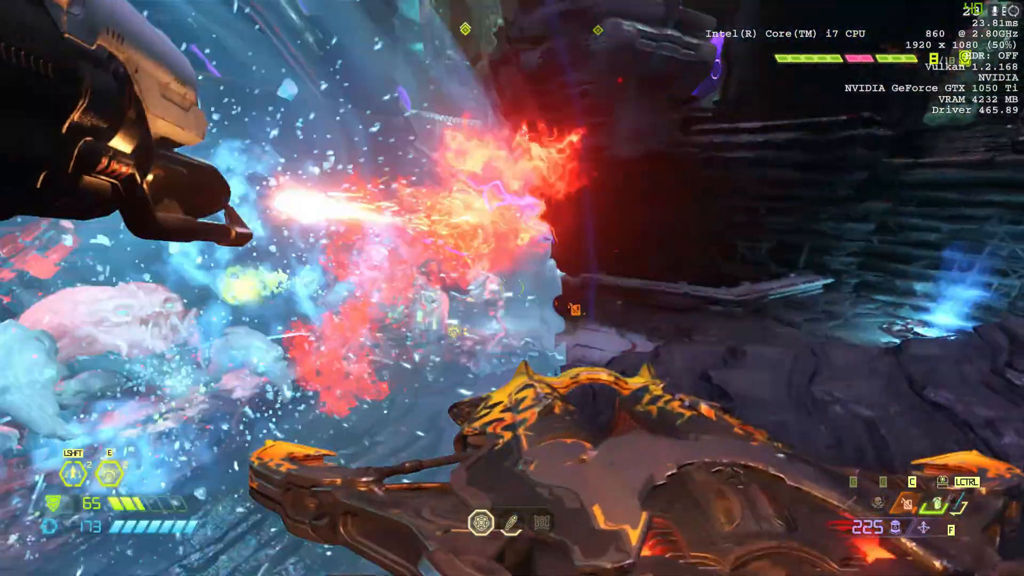
left_click(512, 288)
key("q")
left_click(512, 288)
key("q")
key("e")
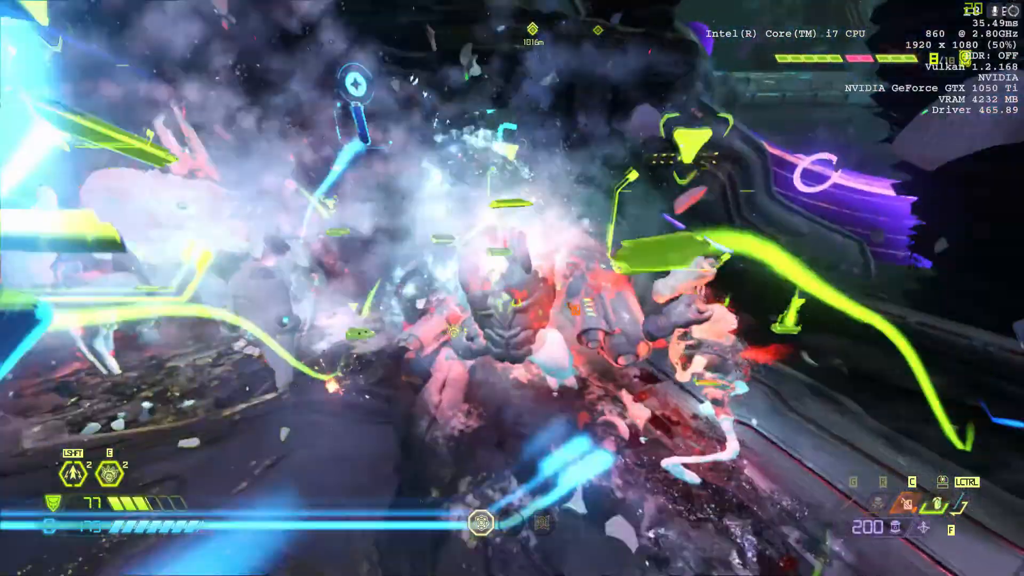
key("q")
key("q")
left_click(513, 288)
key("q")
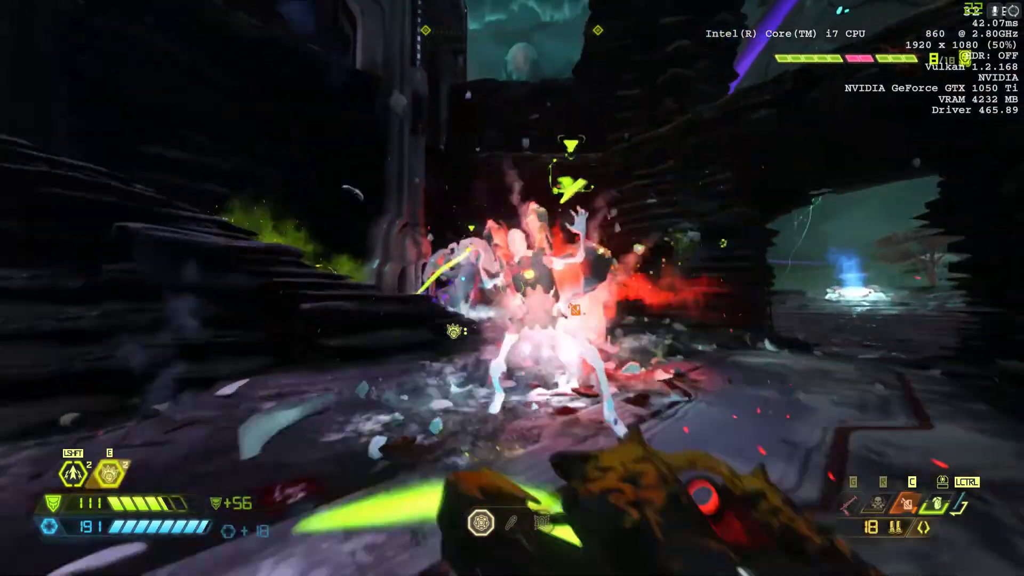
left_click(513, 288)
key("q")
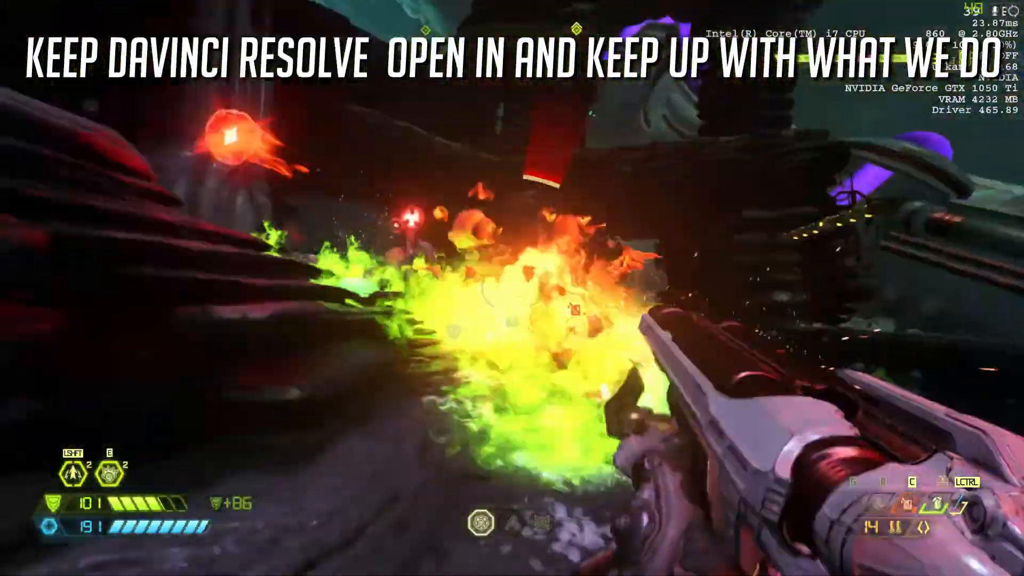
key("q")
left_click(512, 288)
key("q")
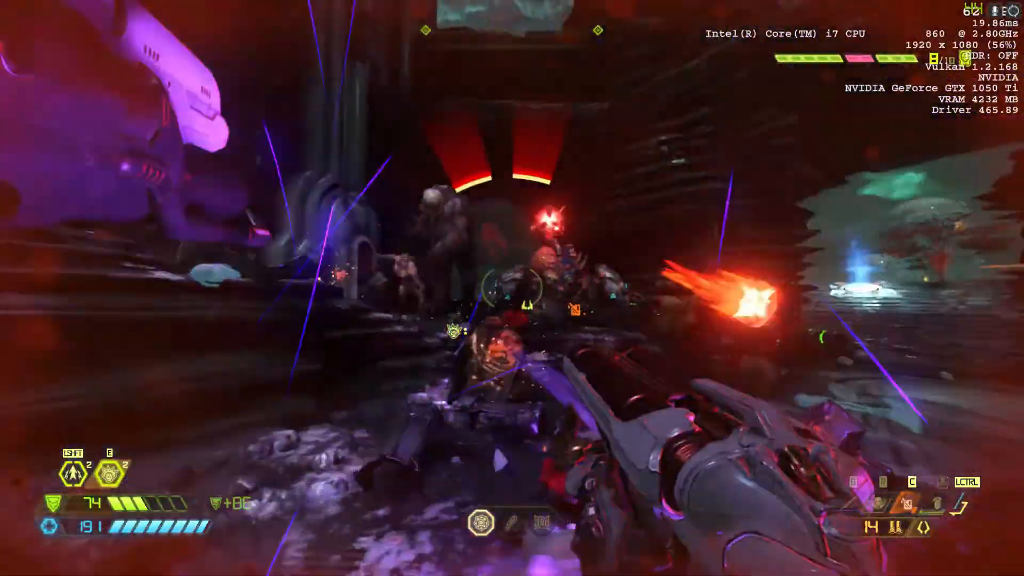
left_click(512, 288)
key("q")
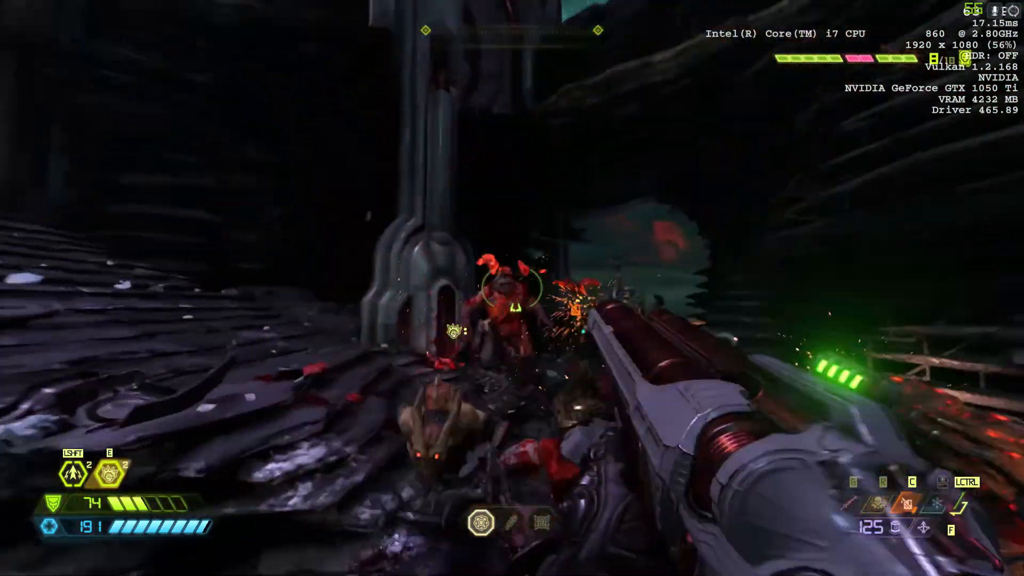
left_click(512, 288)
key("q")
left_click(512, 288)
key("q")
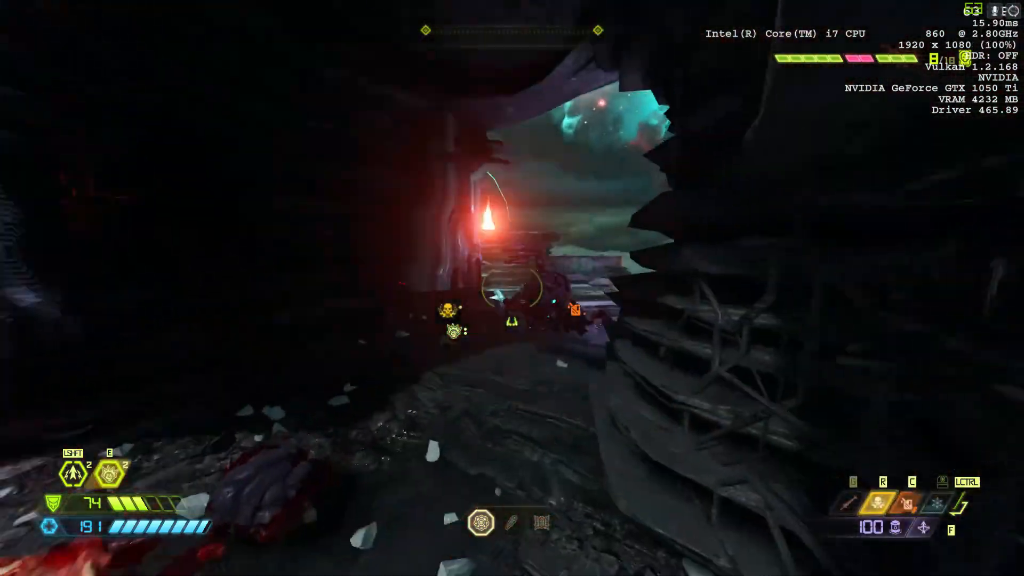
left_click(512, 288)
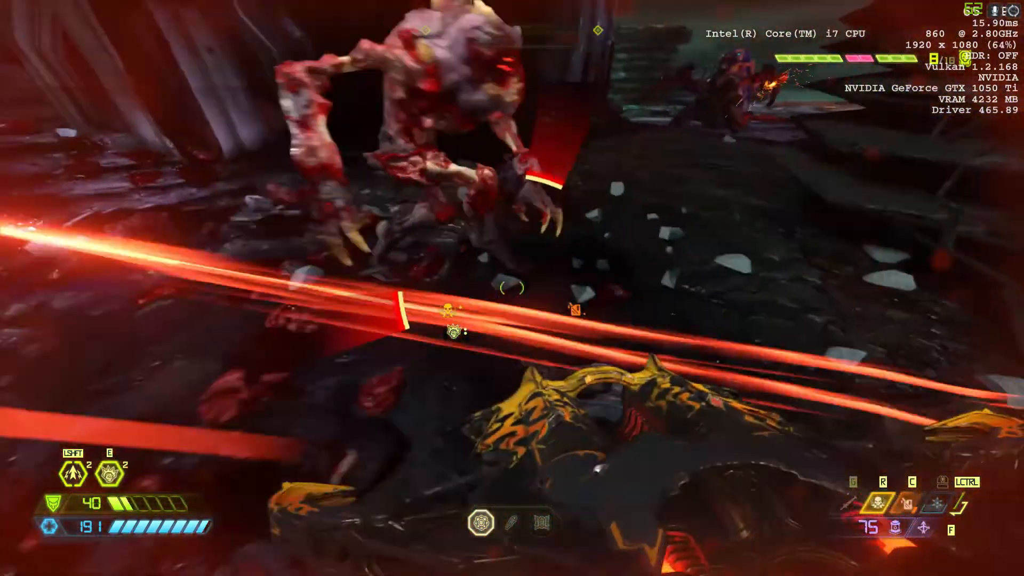
left_click(513, 288)
key("ctrl")
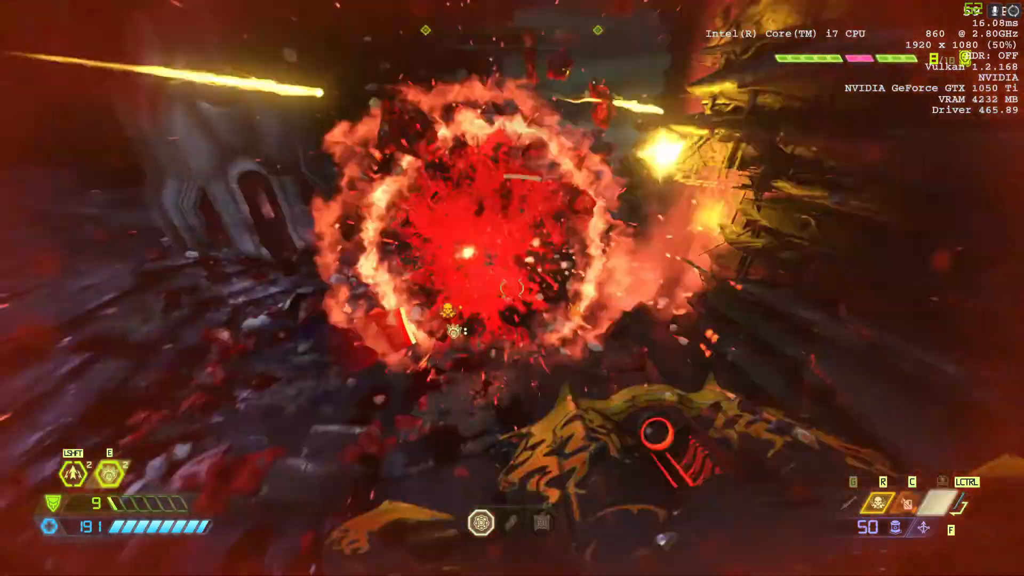
key("r")
key("c")
left_click(512, 288)
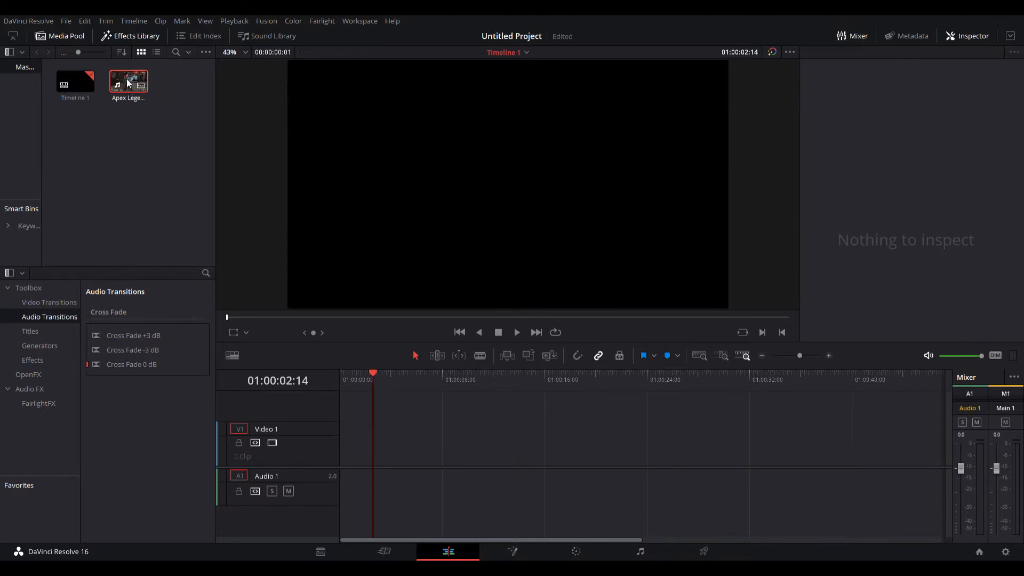
Place the Apex Legends clip at the start of Timeline 1 and set its audio volume to -7.20
left_click_drag(129, 82, 359, 458)
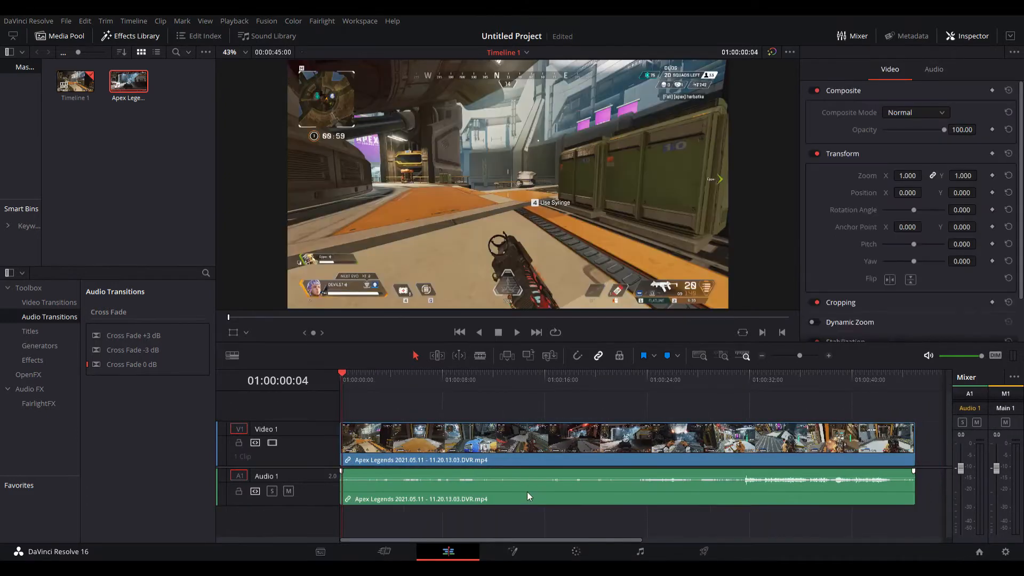
left_click(527, 492)
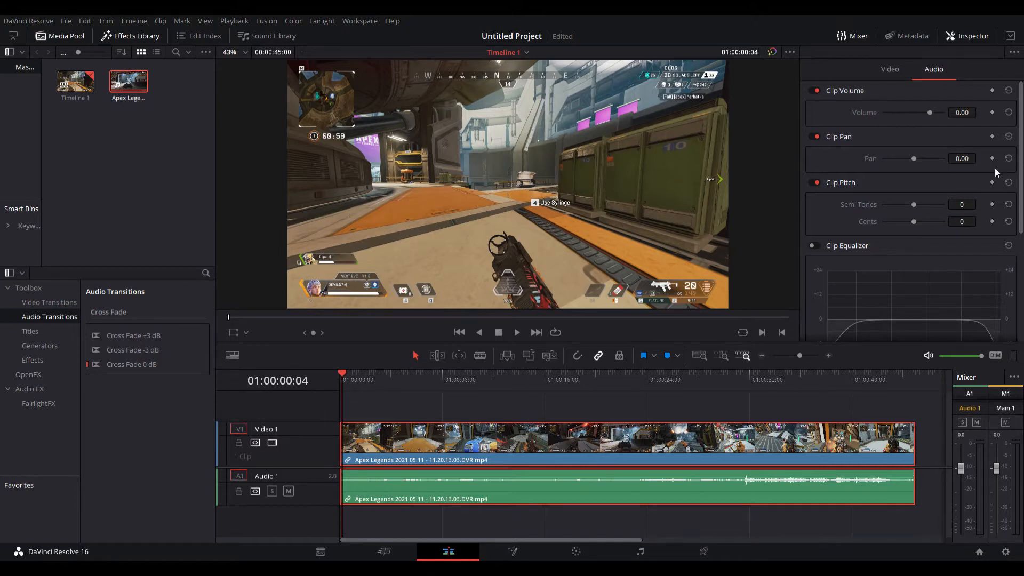
left_click_drag(970, 115, 949, 115)
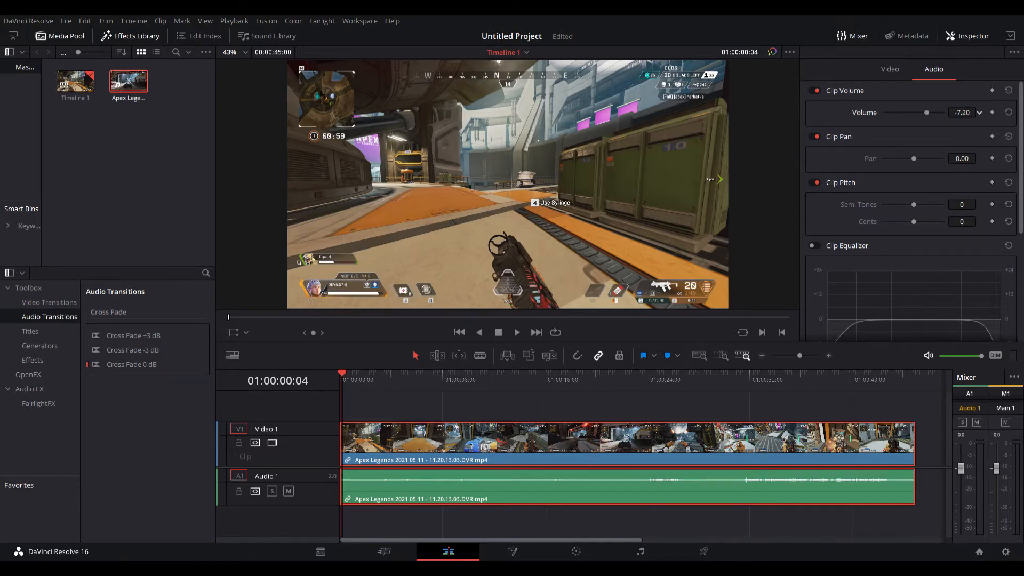
left_click(670, 500)
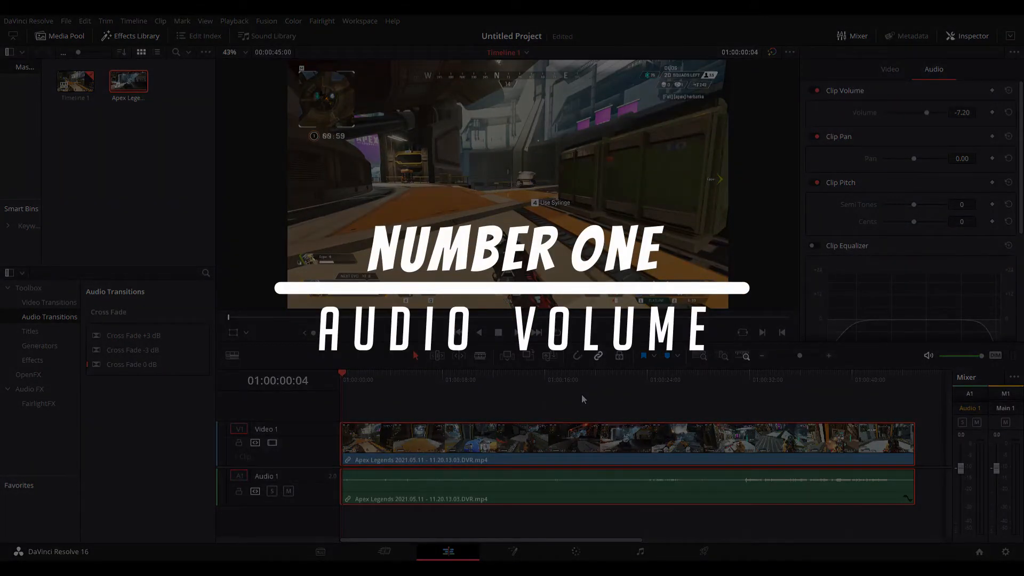
Play back the opening of the timeline, select the gameplay clip's audio and set its volume to 8.40
left_click(582, 395)
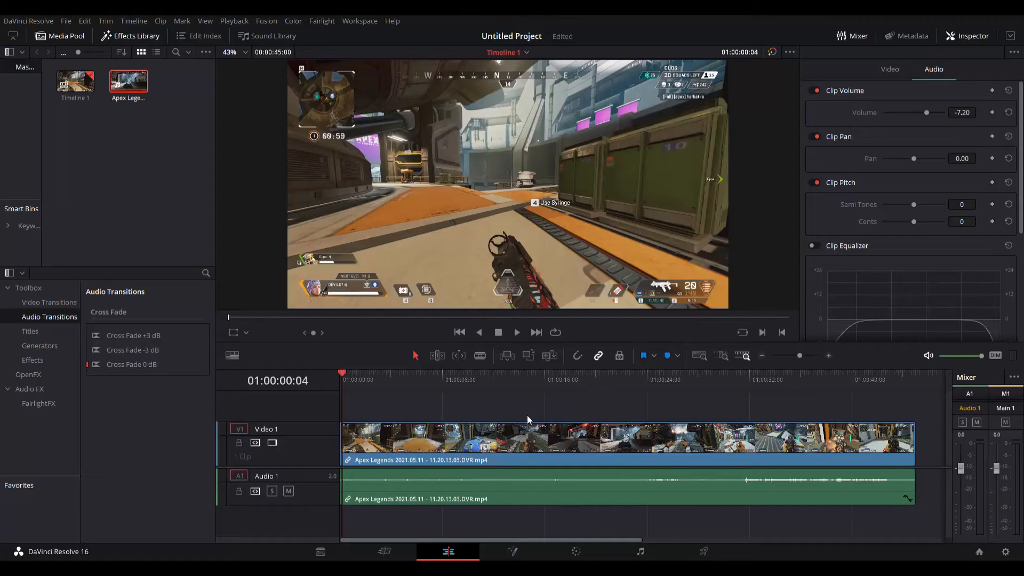
left_click_drag(372, 400, 814, 410)
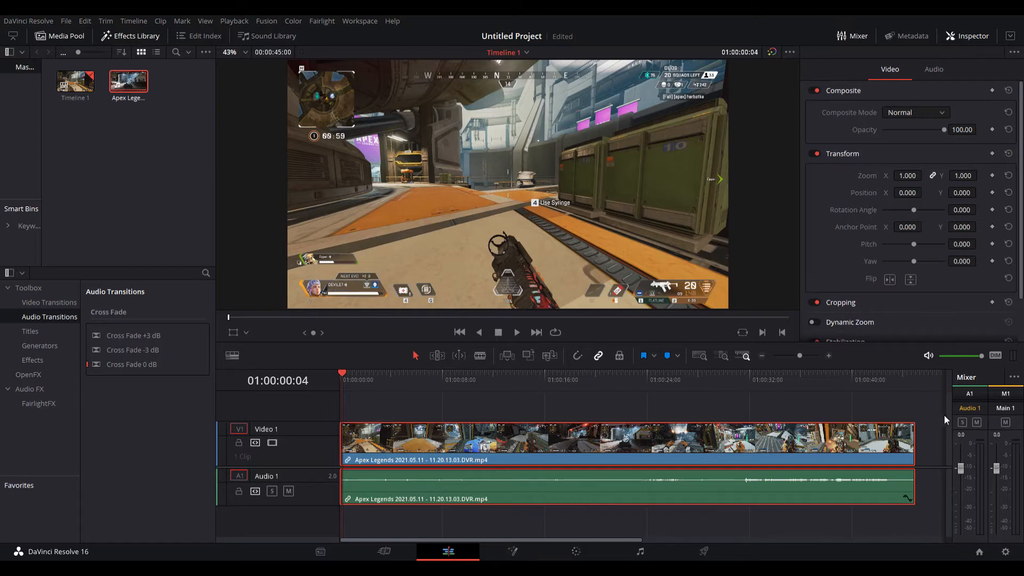
left_click_drag(342, 373, 347, 399)
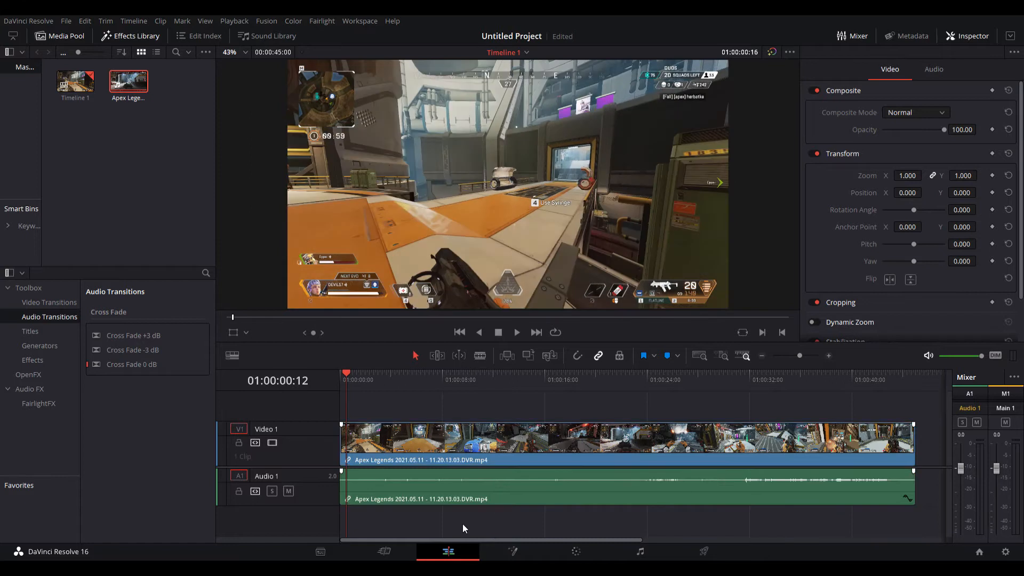
left_click(698, 485)
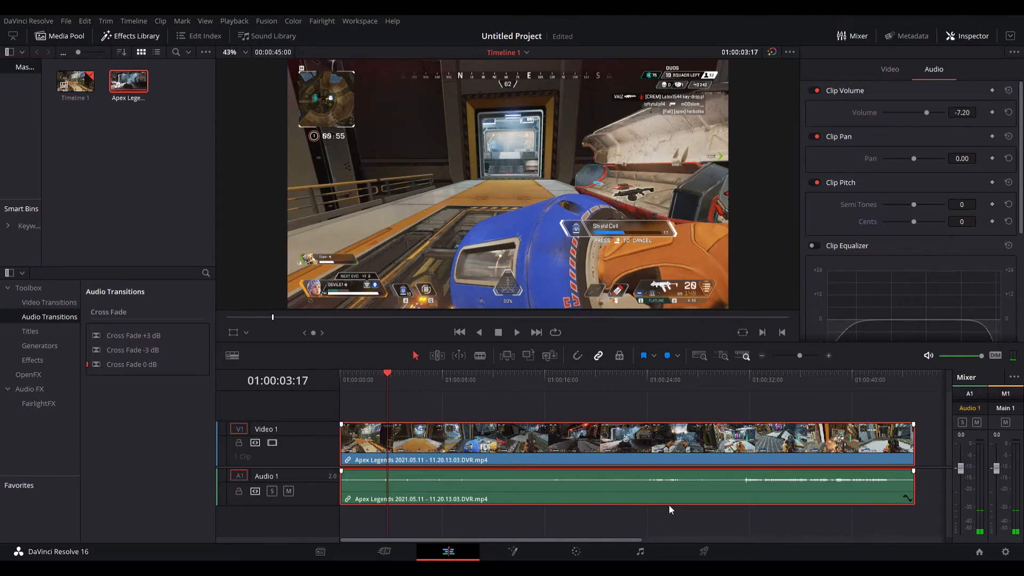
left_click_drag(966, 120, 980, 112)
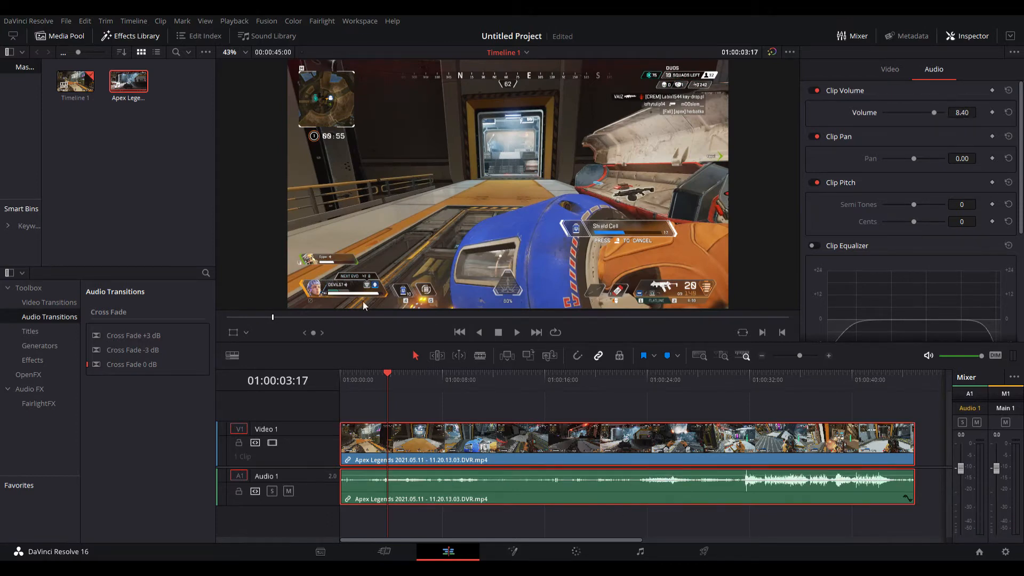
Dim the monitoring volume, move the playhead to the loud section at 01:00:33:08, and turn the dimming off again
left_click_drag(392, 370, 430, 372)
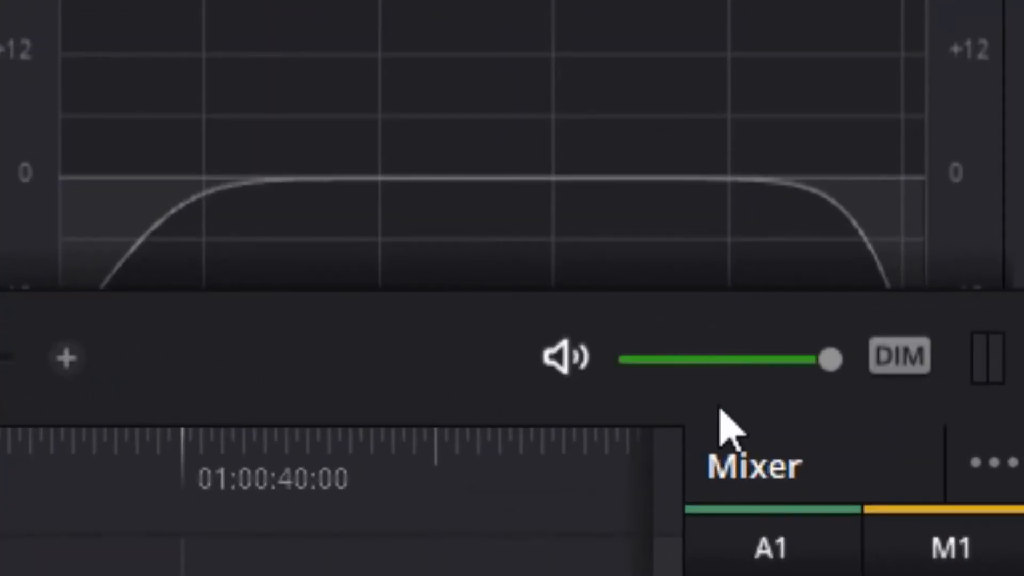
left_click(926, 361)
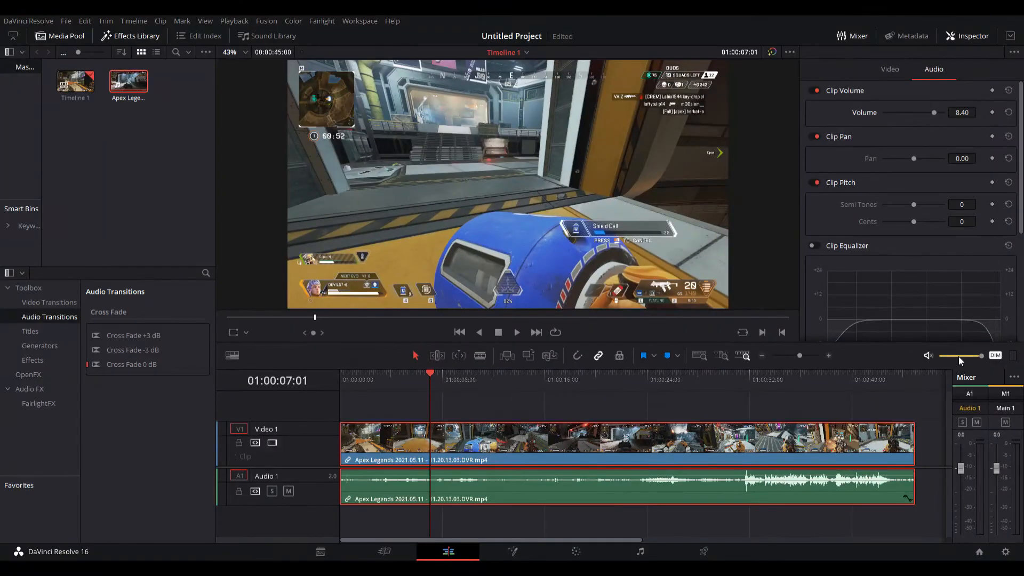
left_click_drag(455, 396, 767, 390)
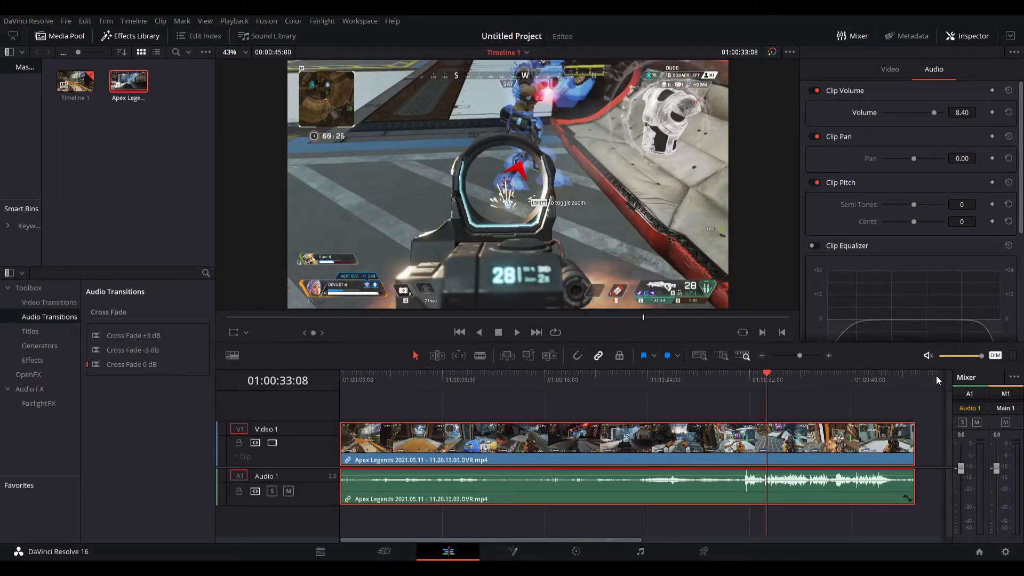
left_click(994, 356)
Move the playhead back to 01:00:30:05, activate the Blade Edit mode, and return to Selection mode
left_click_drag(769, 390, 726, 401)
key("b")
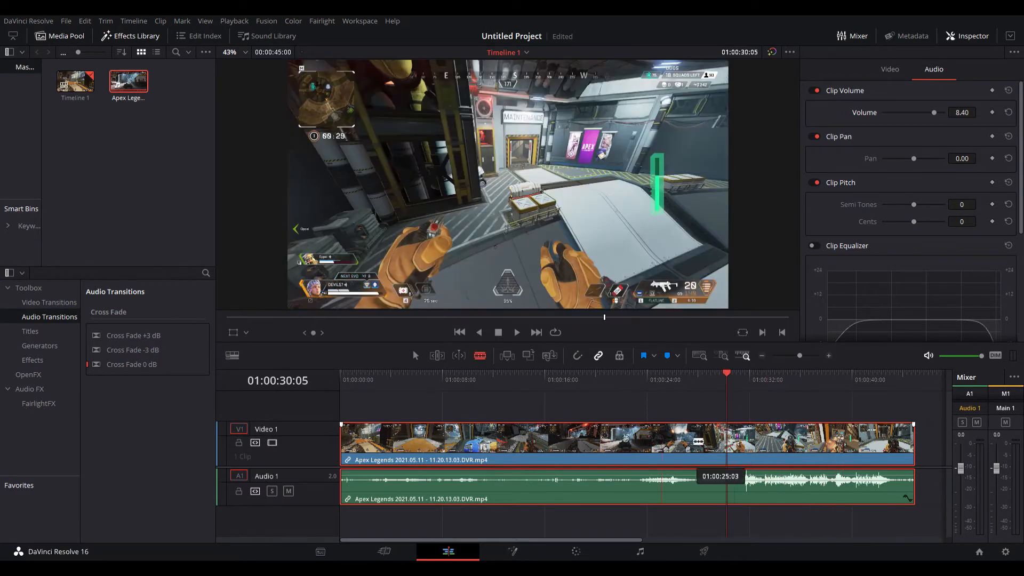
key("a")
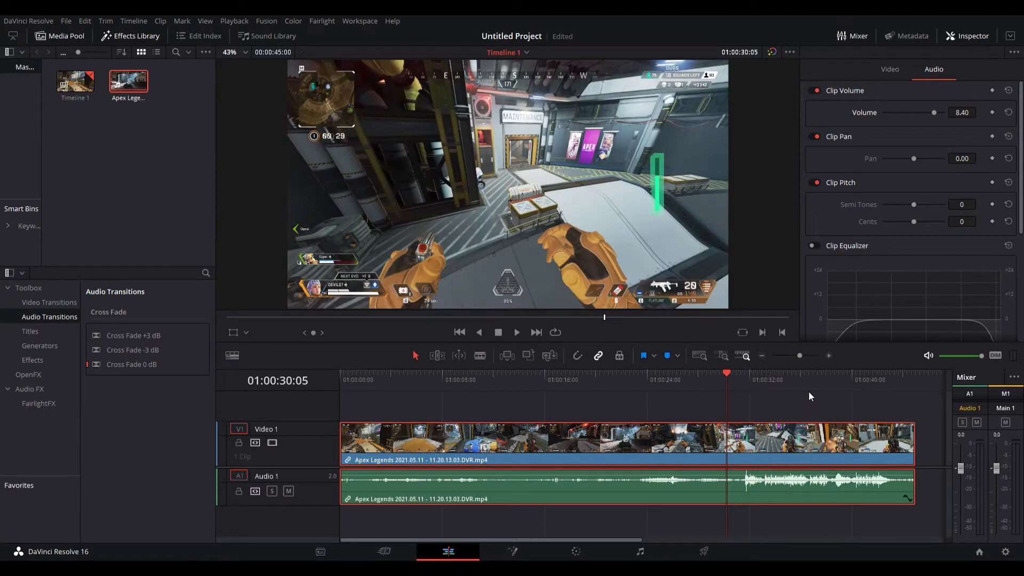
Play the loud section from 01:00:31:06 and set the gameplay clip's volume to -0.20, leaving the clip deselected
left_click(740, 378)
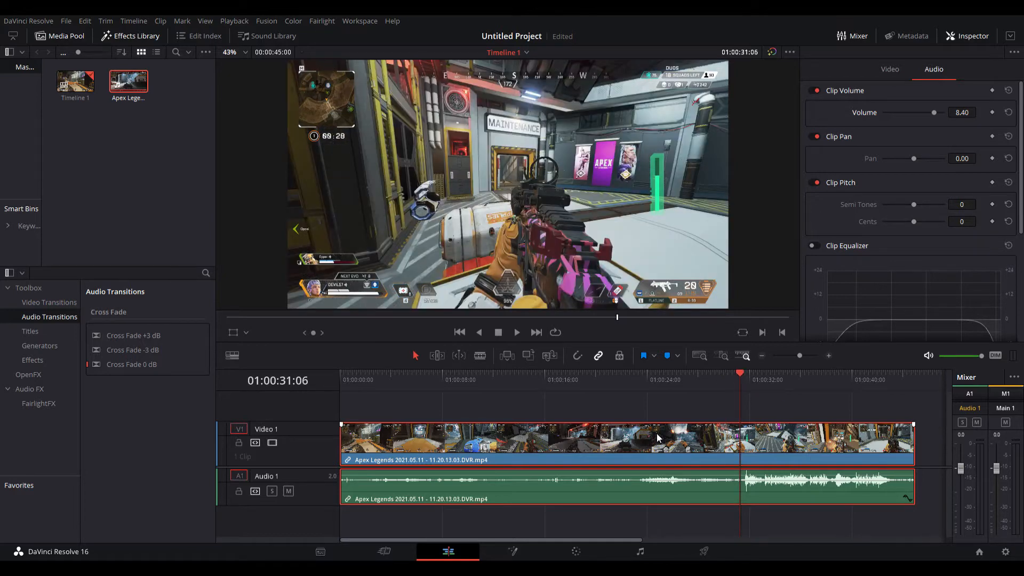
key("space")
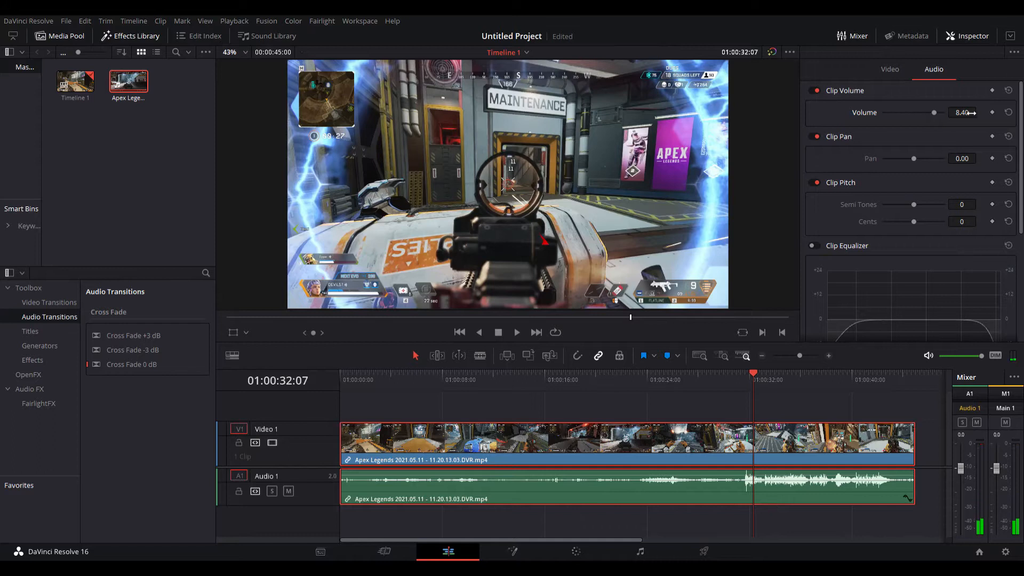
left_click_drag(972, 113, 955, 113)
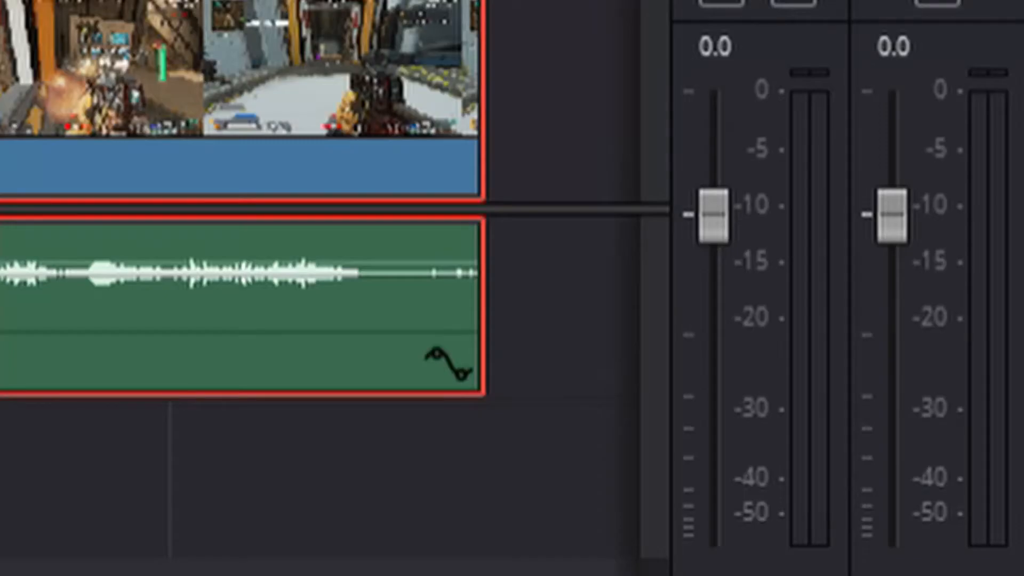
key("space")
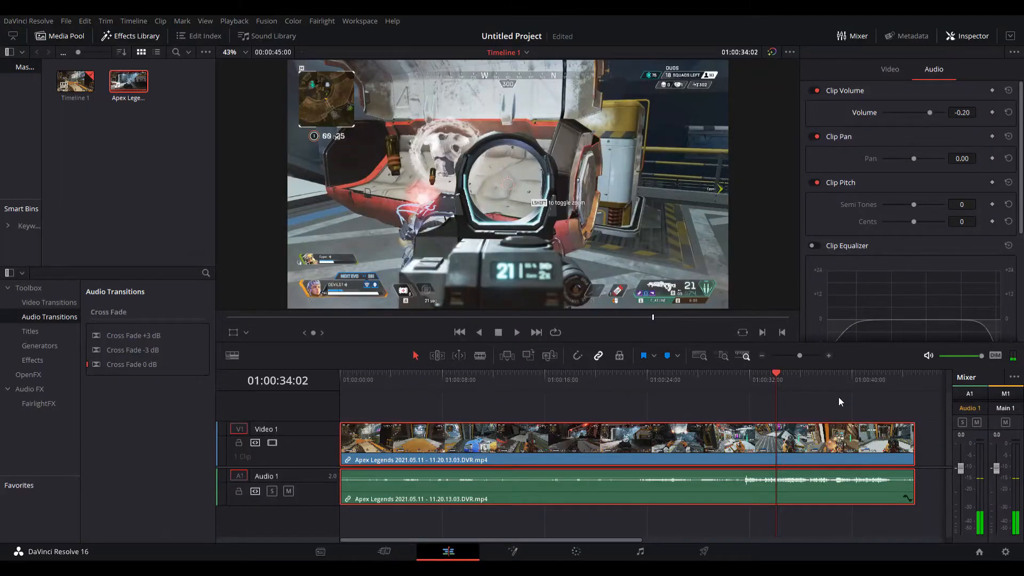
left_click(839, 395)
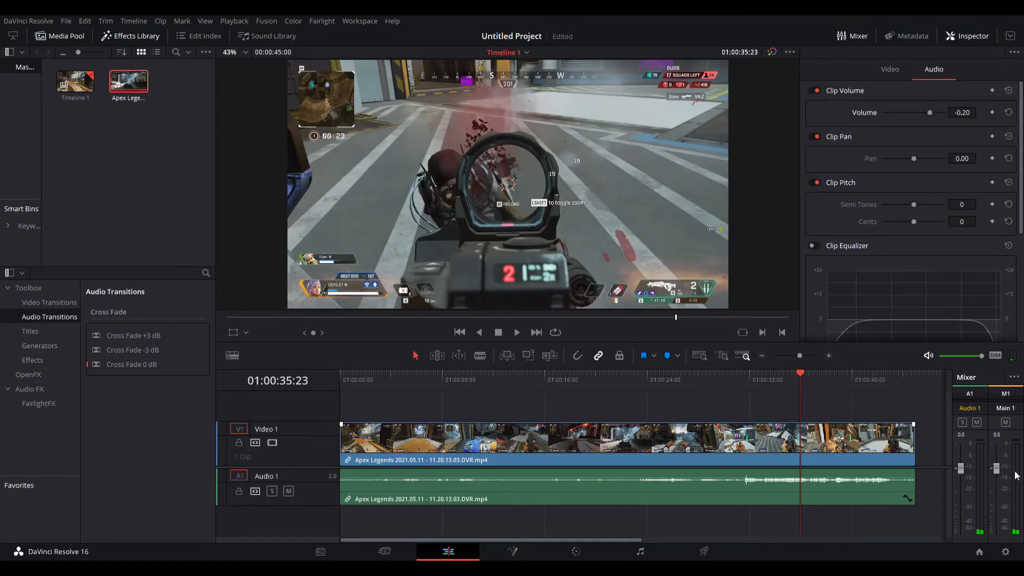
Scrub the playhead back through 01:00:24:18 to 01:00:15:07 with the gameplay clip left deselected
left_click_drag(715, 381, 657, 381)
left_click_drag(586, 522, 614, 520)
left_click(720, 428)
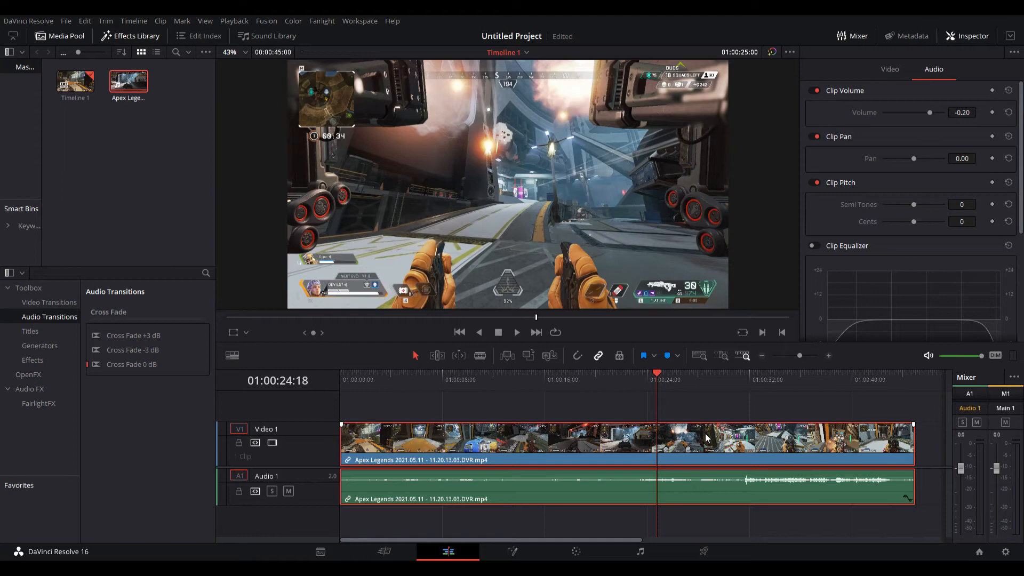
left_click(651, 407)
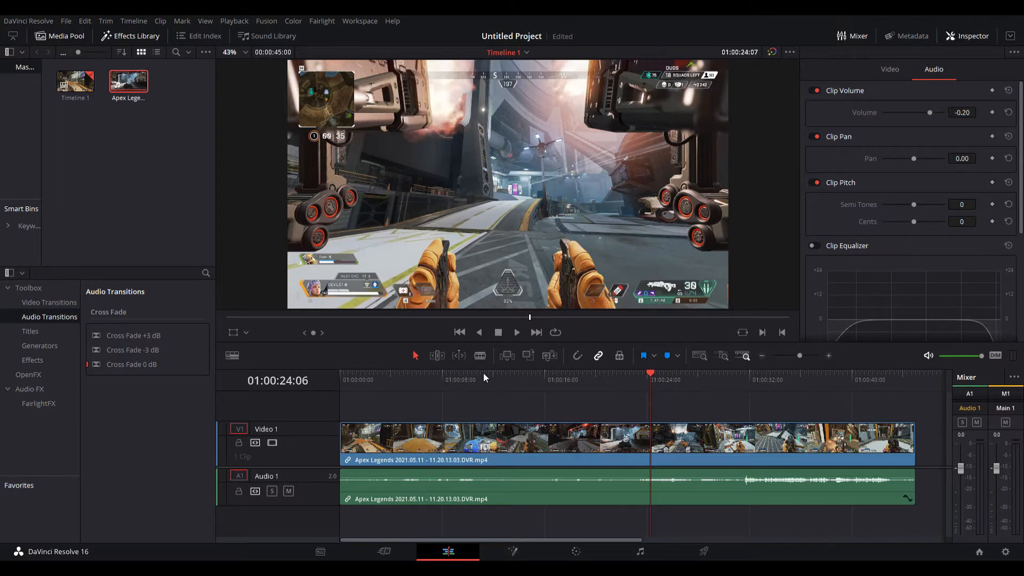
left_click(537, 389)
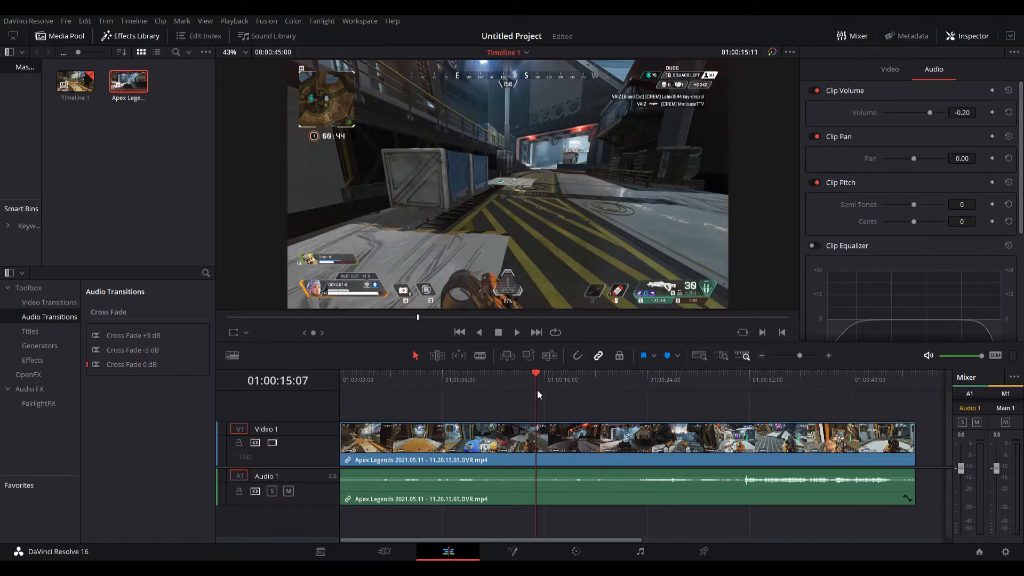
Blade the gameplay clip into six segments, with five cuts about five seconds apart up to about 01:00:24:00
left_click(481, 354)
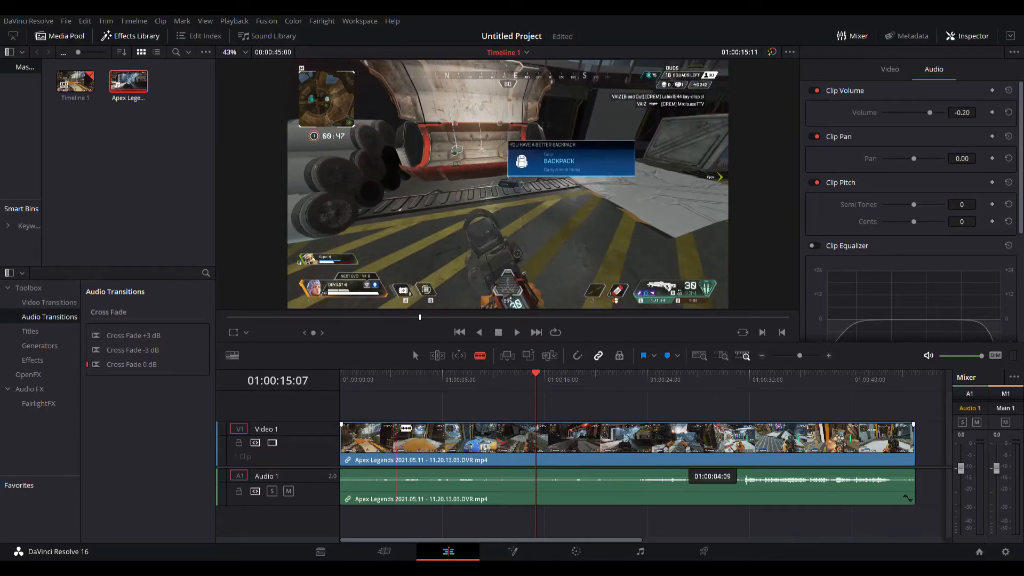
left_click(402, 437)
left_click(467, 439)
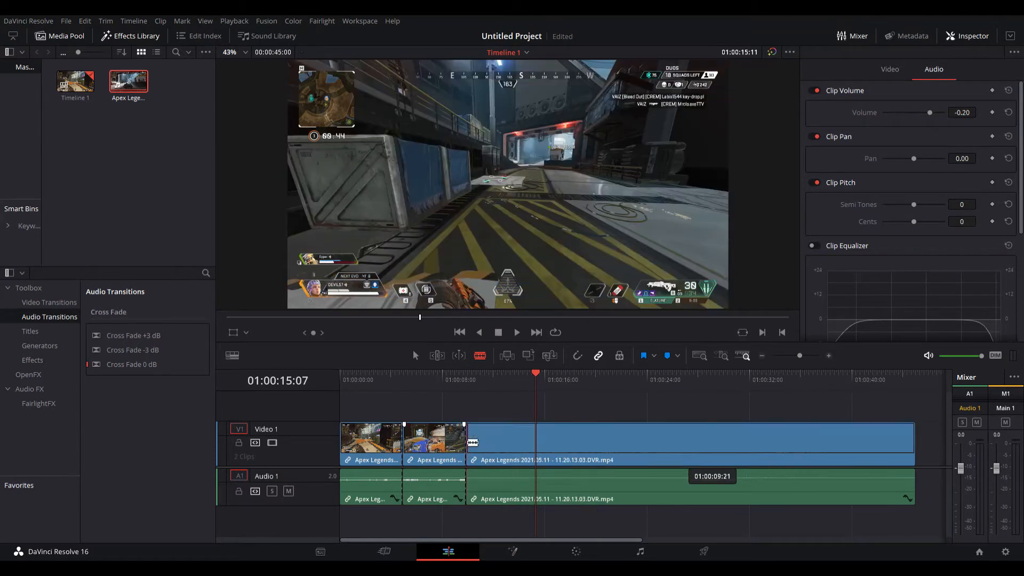
left_click(528, 446)
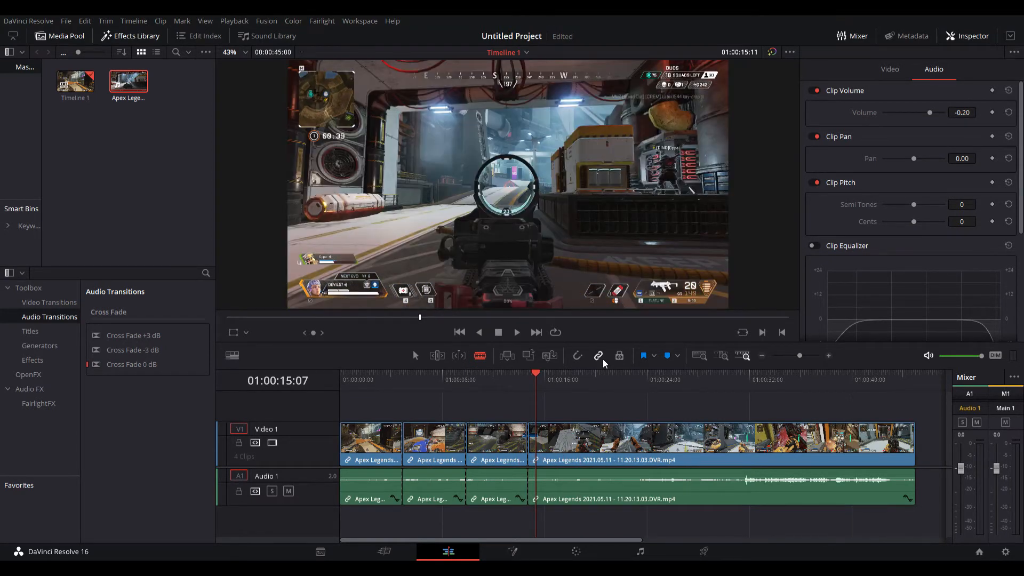
left_click(587, 445)
left_click(647, 445)
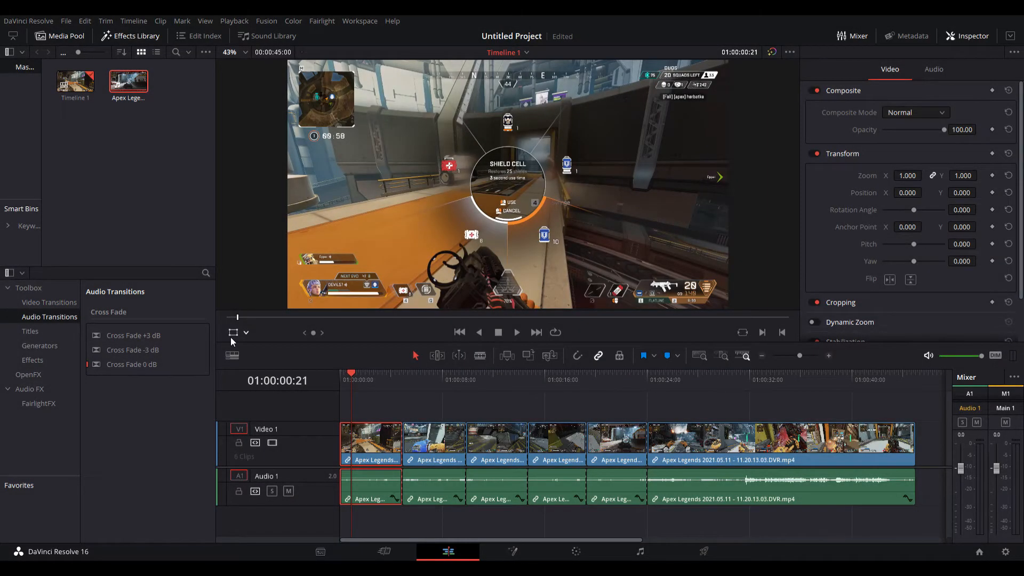
Turn on the Transform overlay in the viewer for the first gameplay segment
left_click(233, 334)
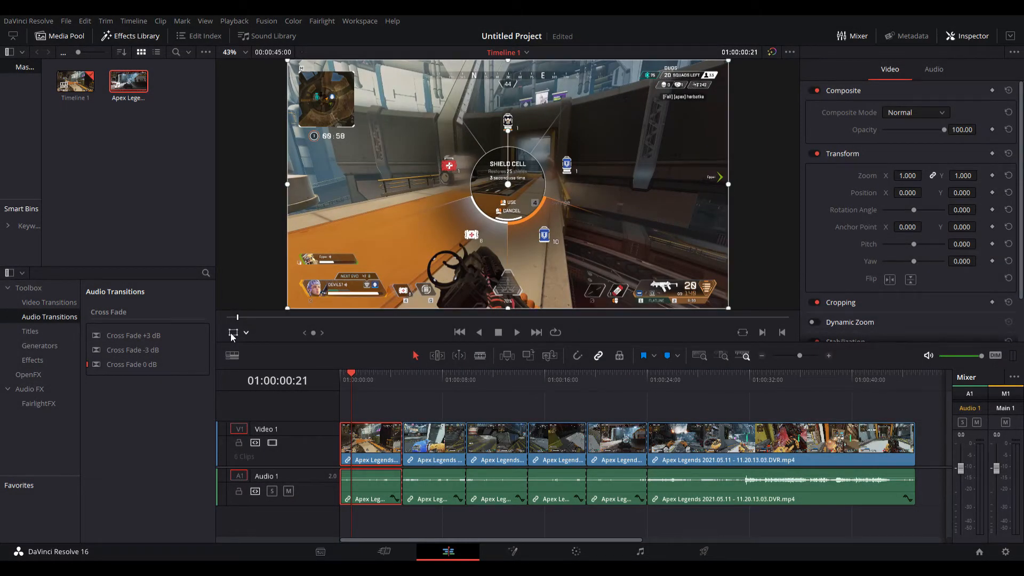
scroll(527, 196, "down", 4)
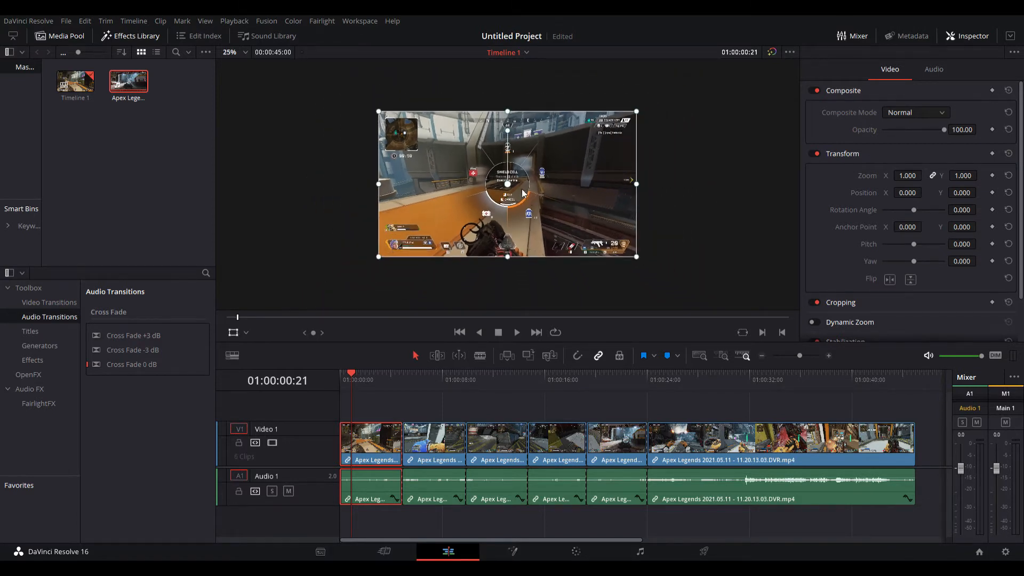
left_click_drag(637, 179, 377, 138)
Select the last gameplay segment and scale it with its transform handles to a zoom of about 1.017
left_click(724, 456)
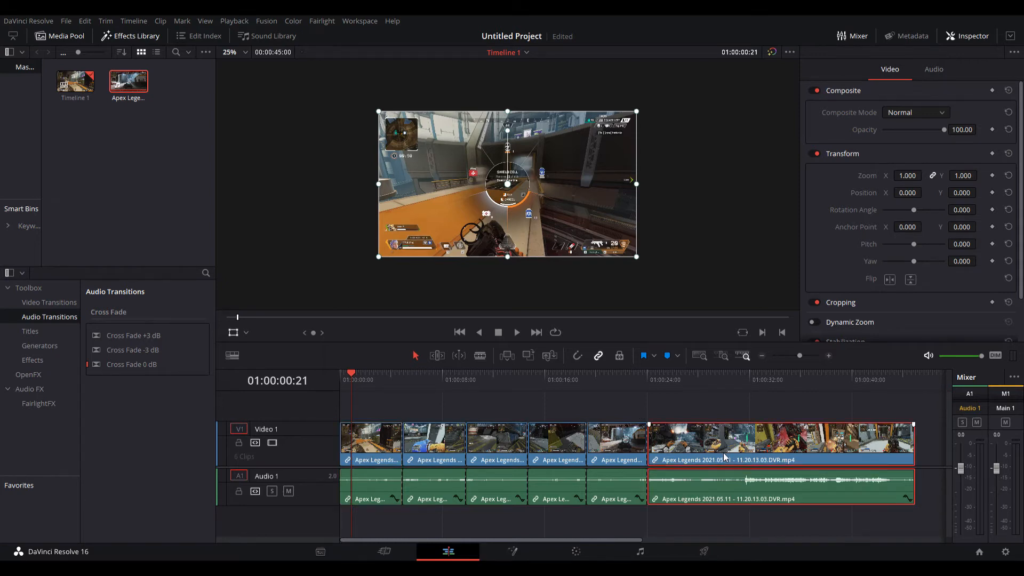
left_click(234, 332)
left_click(234, 333)
left_click_drag(380, 257, 351, 268)
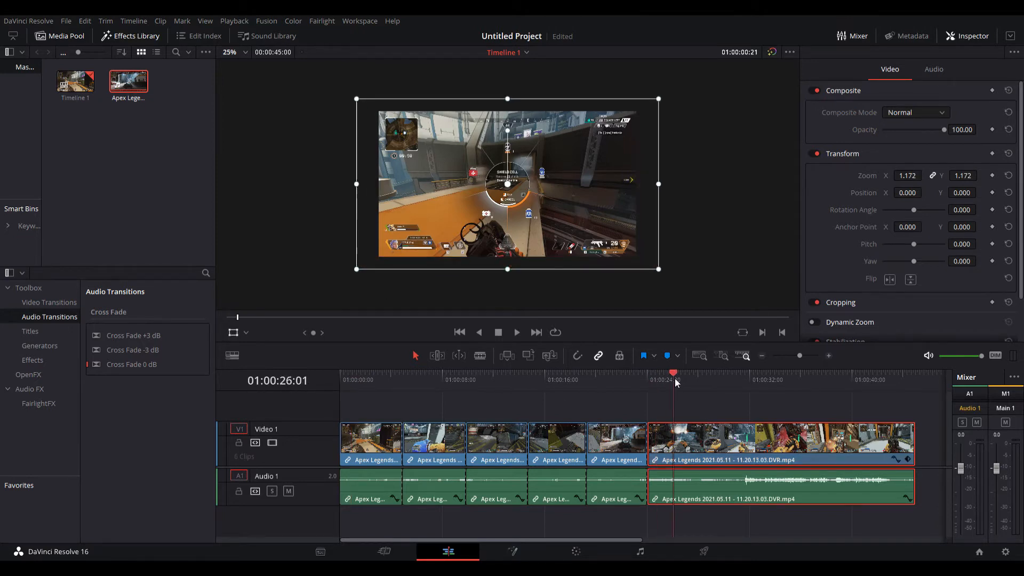
left_click_drag(357, 272, 370, 258)
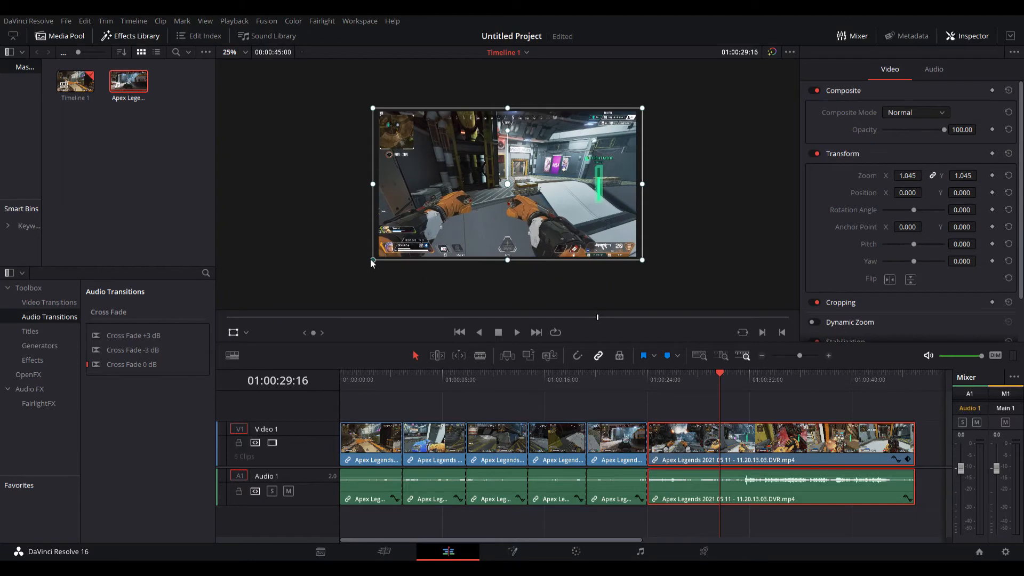
Scale the first gameplay segment to a zoom of about 1.940 and scrub through it to 01:00:04:20
left_click_drag(376, 380, 348, 379)
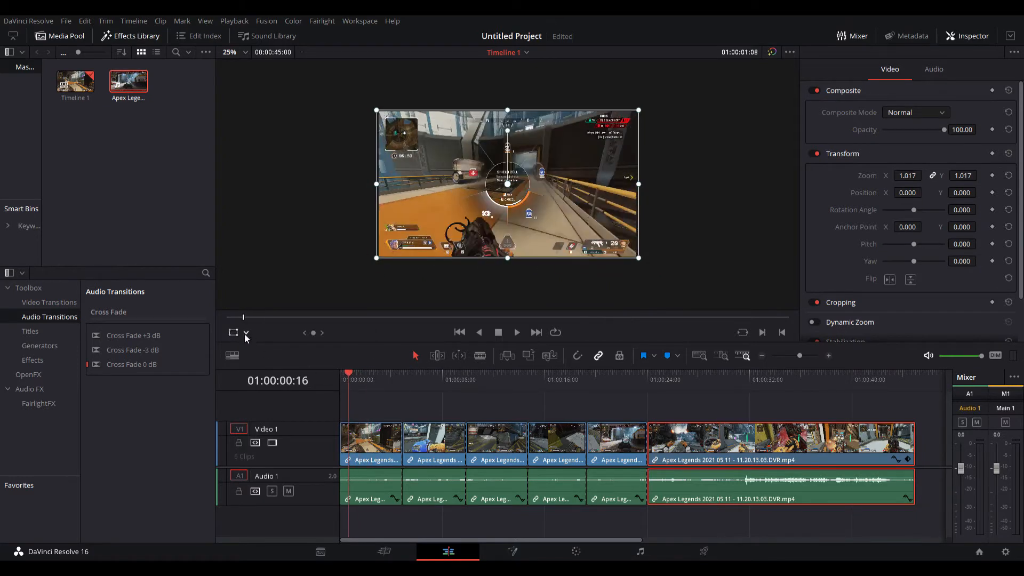
left_click(368, 454)
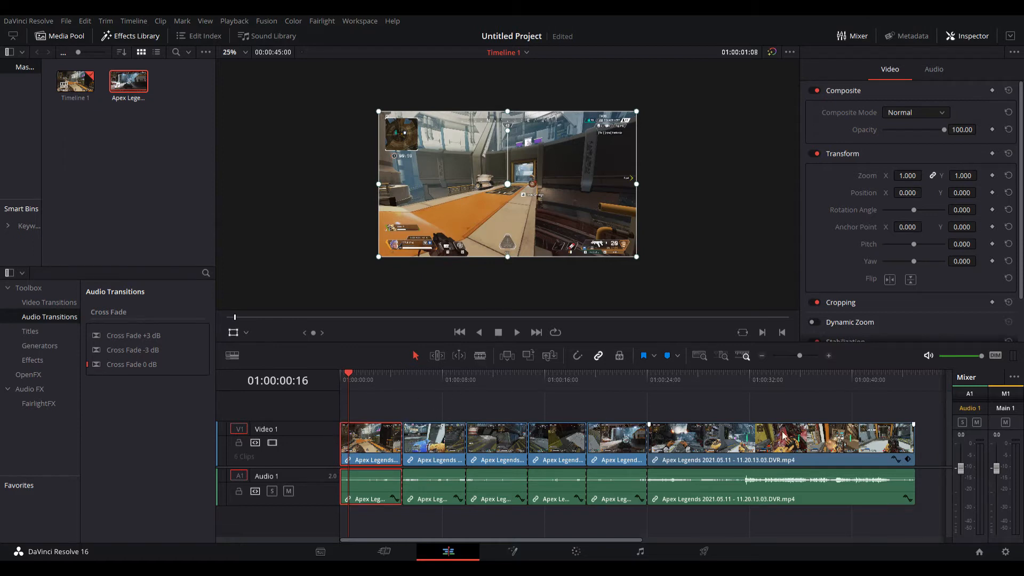
left_click_drag(379, 257, 258, 339)
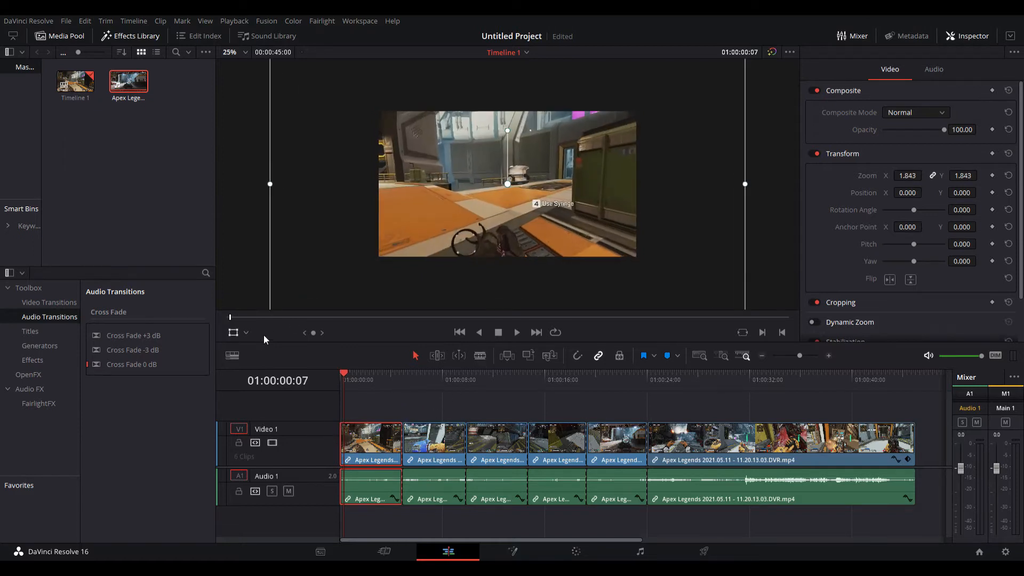
left_click_drag(345, 375, 402, 379)
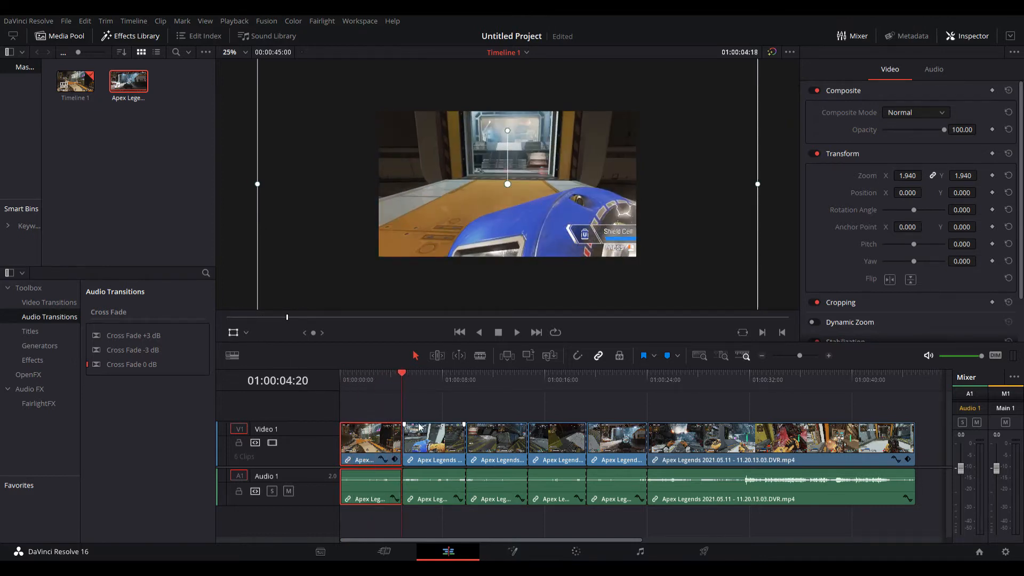
Select the second gameplay segment, play back its opening, and place the playhead at 01:00:05:07
left_click(429, 437)
key("space")
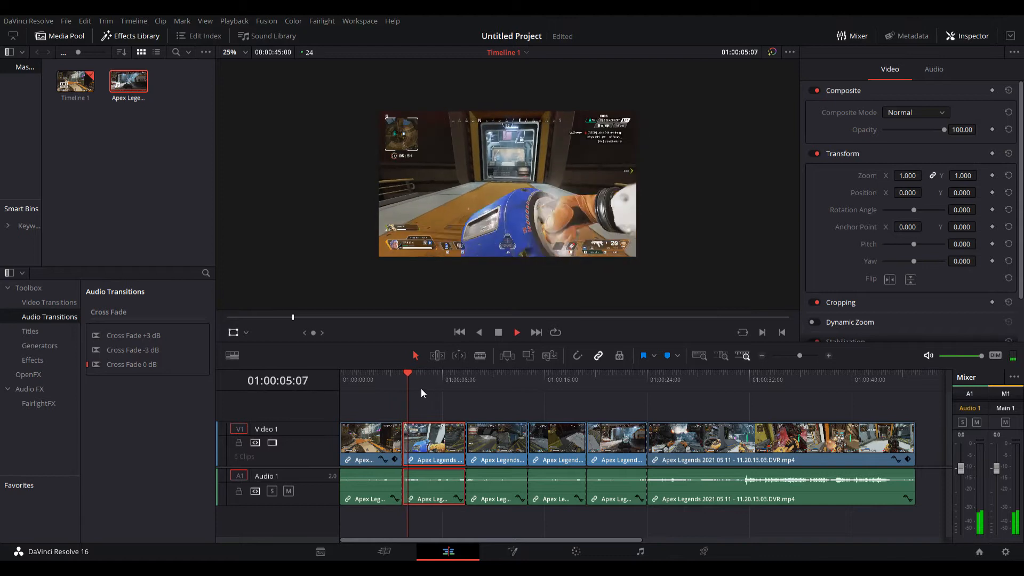
key("space")
left_click(398, 373)
left_click_drag(398, 373, 408, 374)
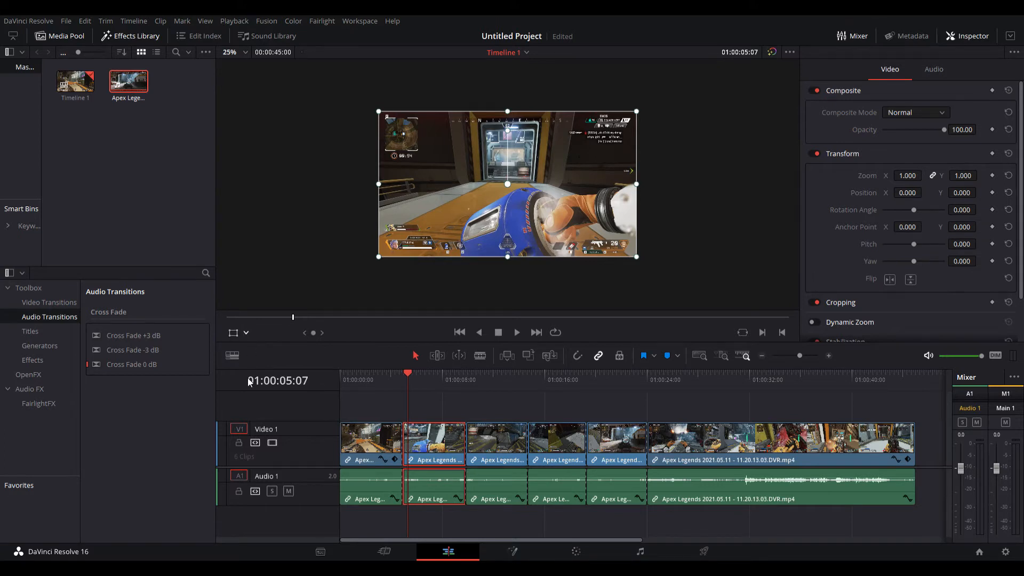
Show the Dynamic Zoom overlay on the second segment, shrink its green frame slightly, and play the segment back
scroll(553, 155, "up", 5)
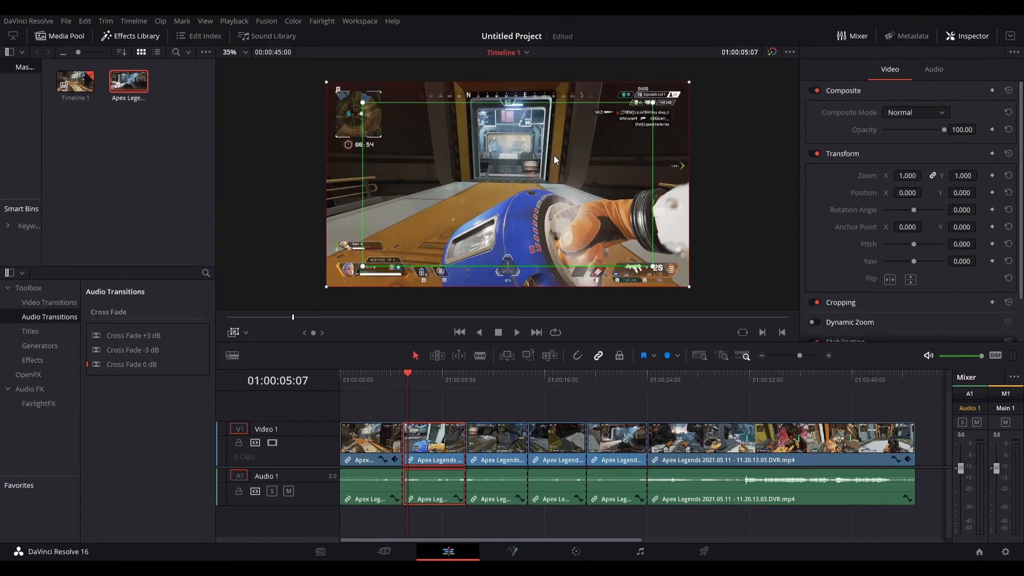
scroll(554, 156, "up", 1)
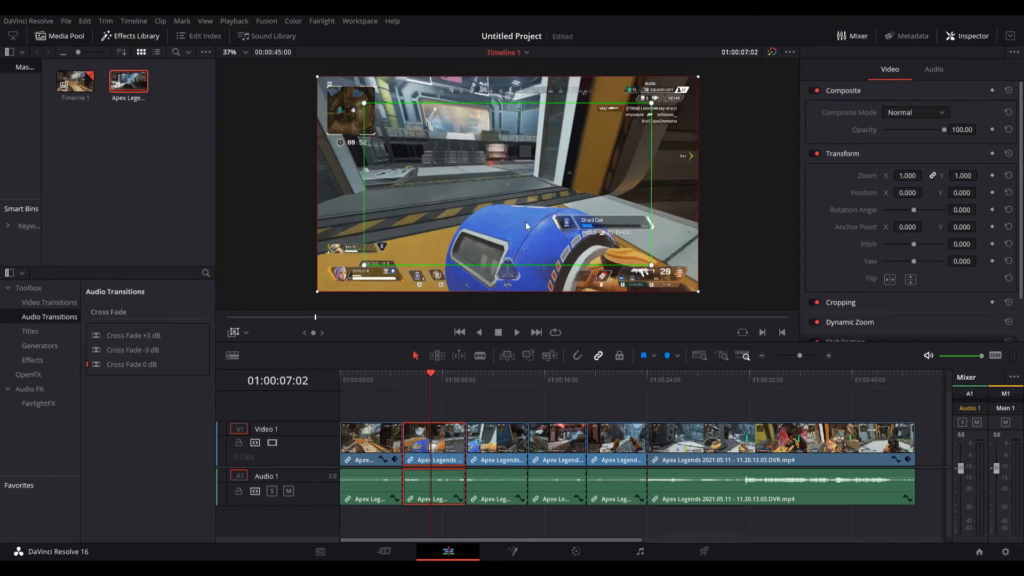
left_click(294, 317)
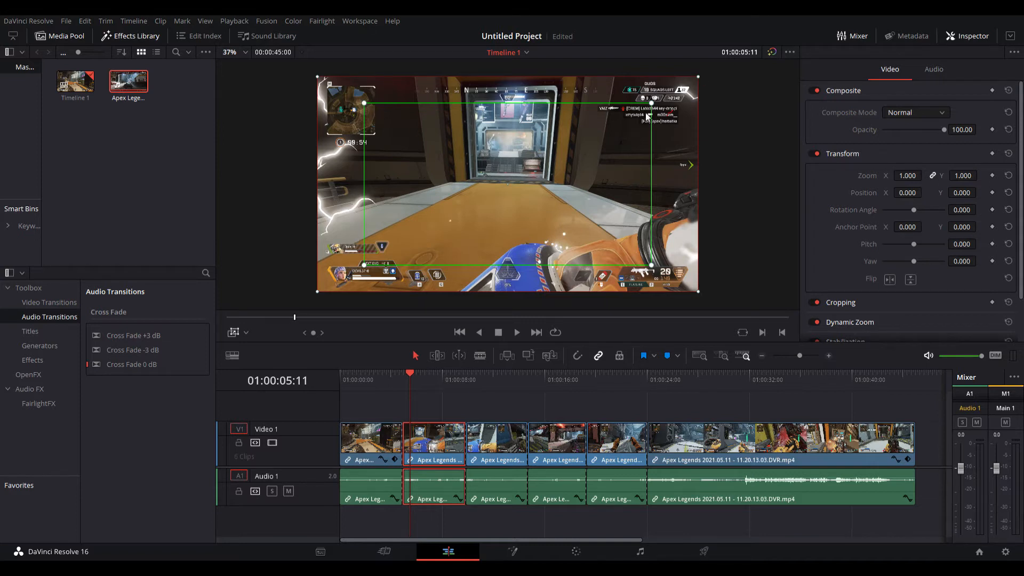
left_click_drag(652, 103, 636, 112)
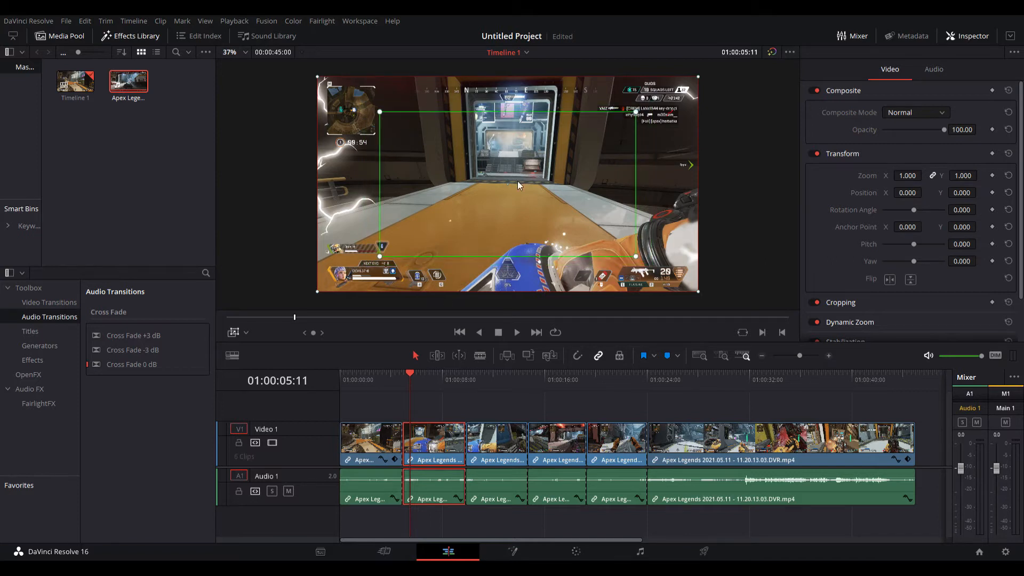
left_click(406, 377)
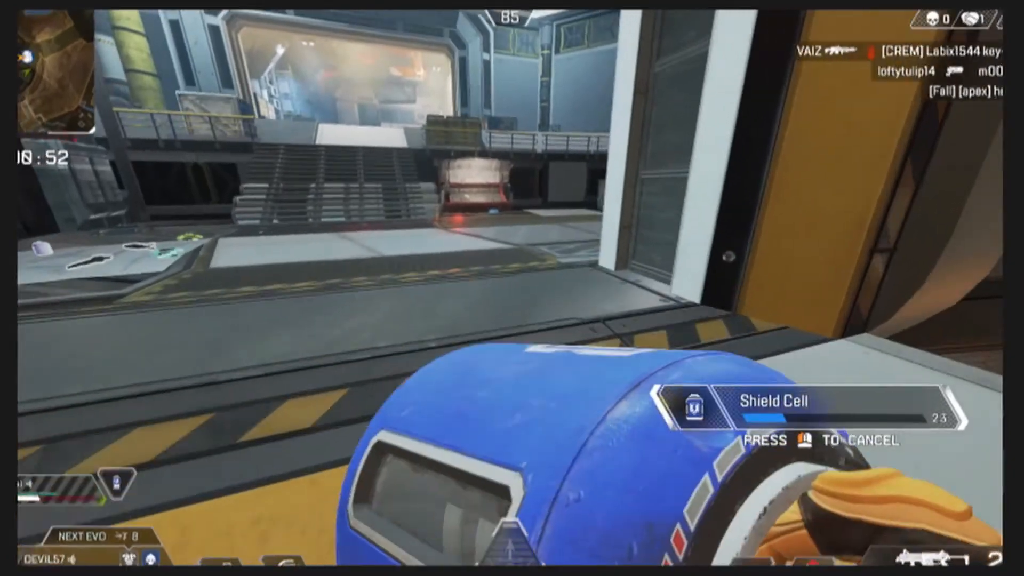
key("space")
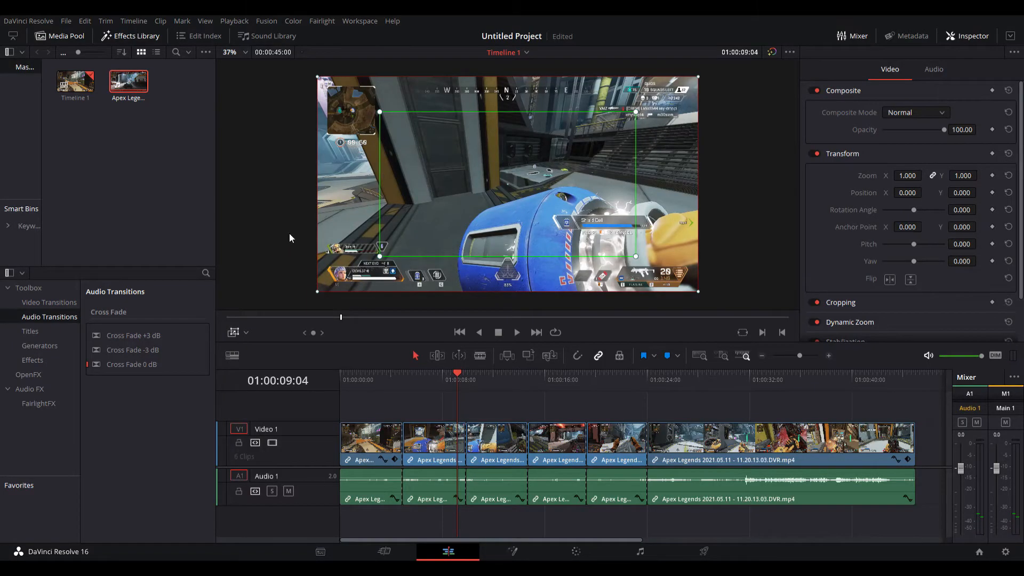
Make the second segment's dynamic zoom run from a full green frame to a small central red frame and play it from 01:00:04:16
mouse_move(316, 292)
left_mouse_down()
mouse_move(398, 246)
mouse_move(318, 291)
left_mouse_up()
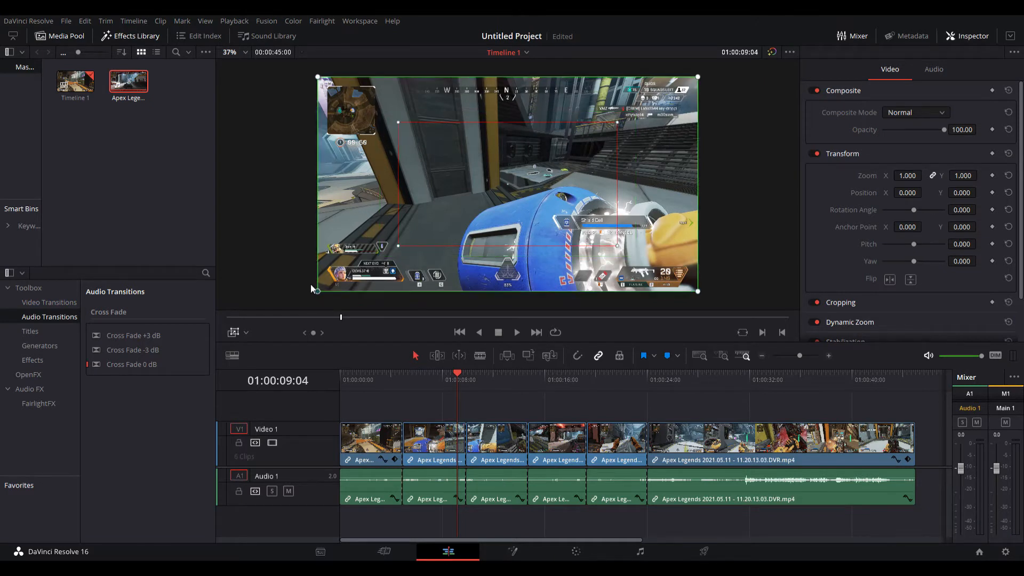
left_click_drag(398, 246, 475, 203)
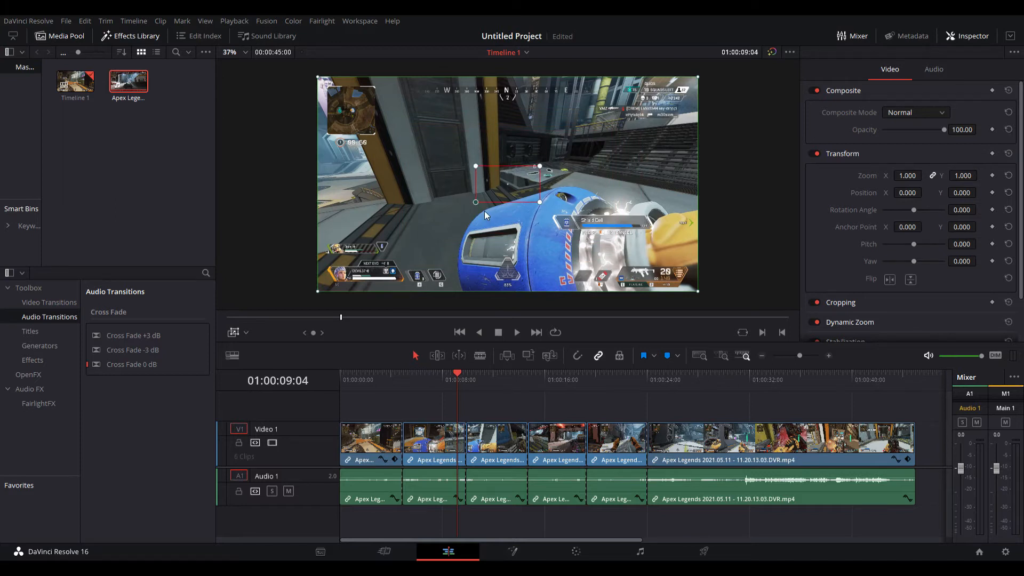
left_click_drag(413, 378, 399, 379)
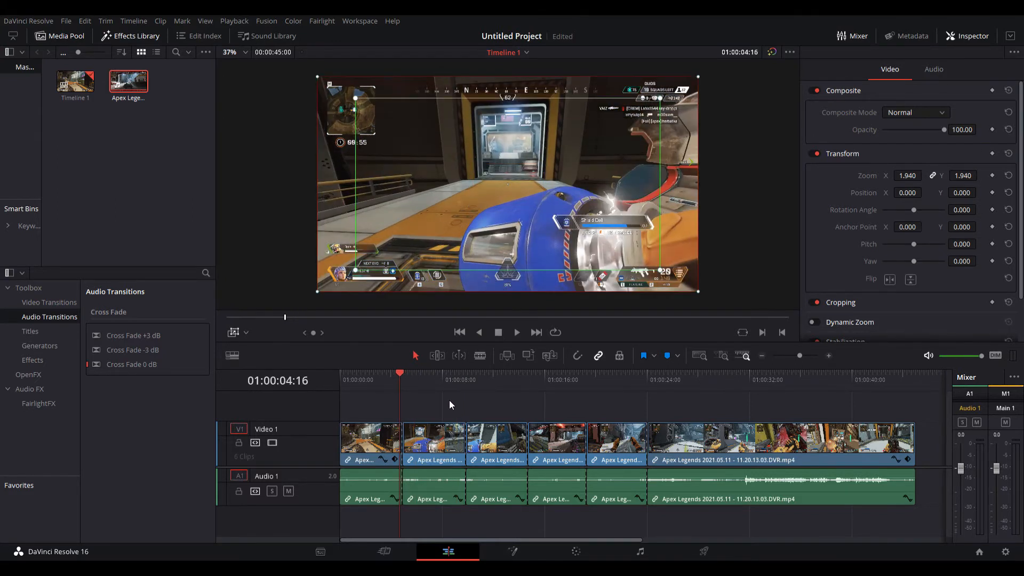
key("space")
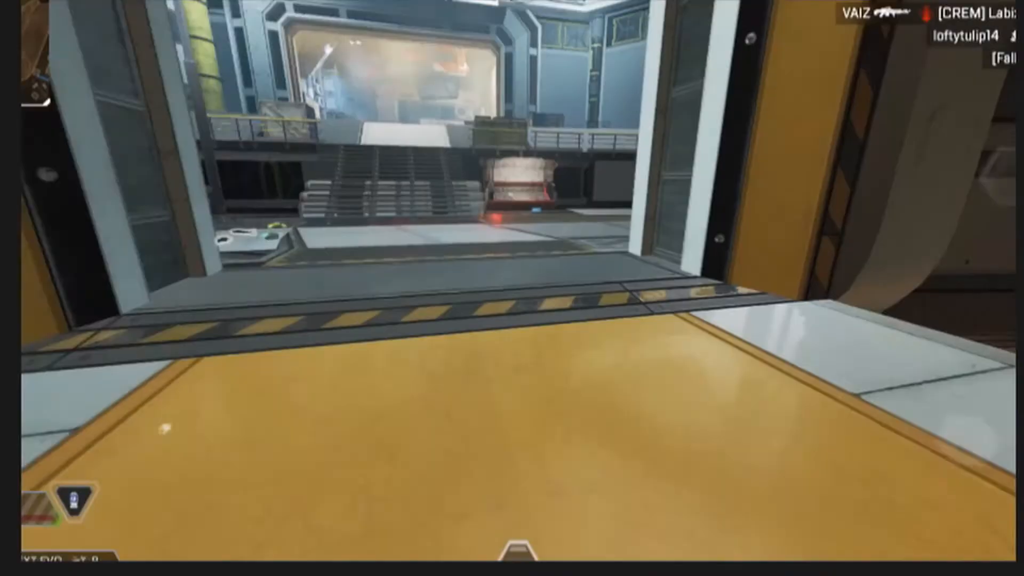
key("space")
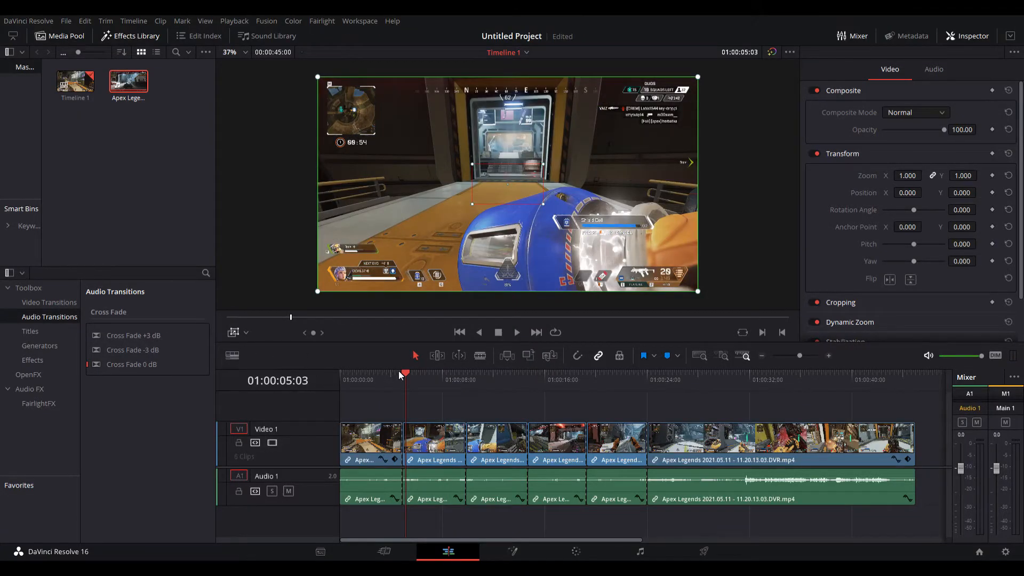
left_click(445, 444)
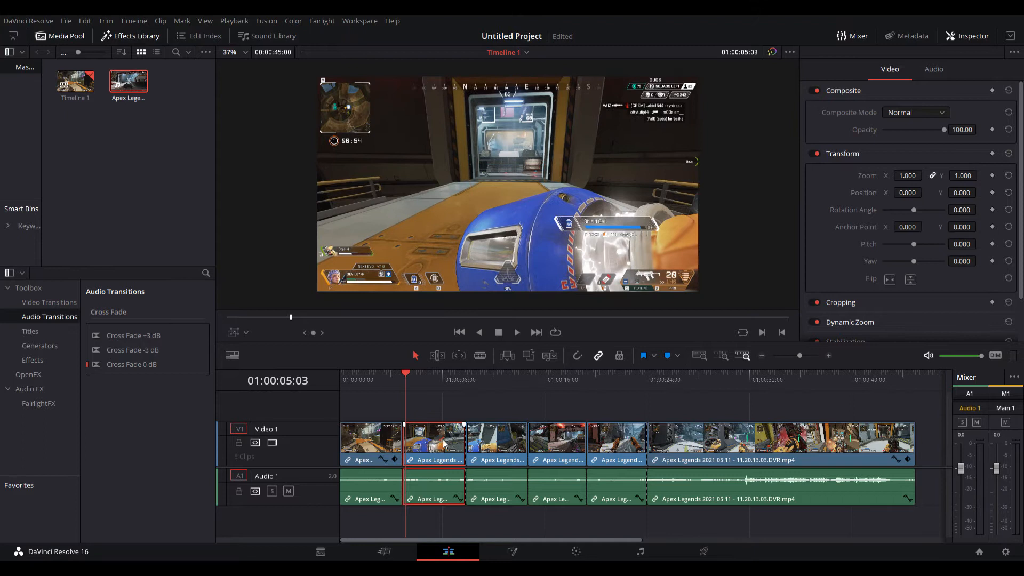
Show the second segment's Dynamic Zoom overlay, enlarge the red frame to nearly the full picture, and play it back
left_click(234, 335)
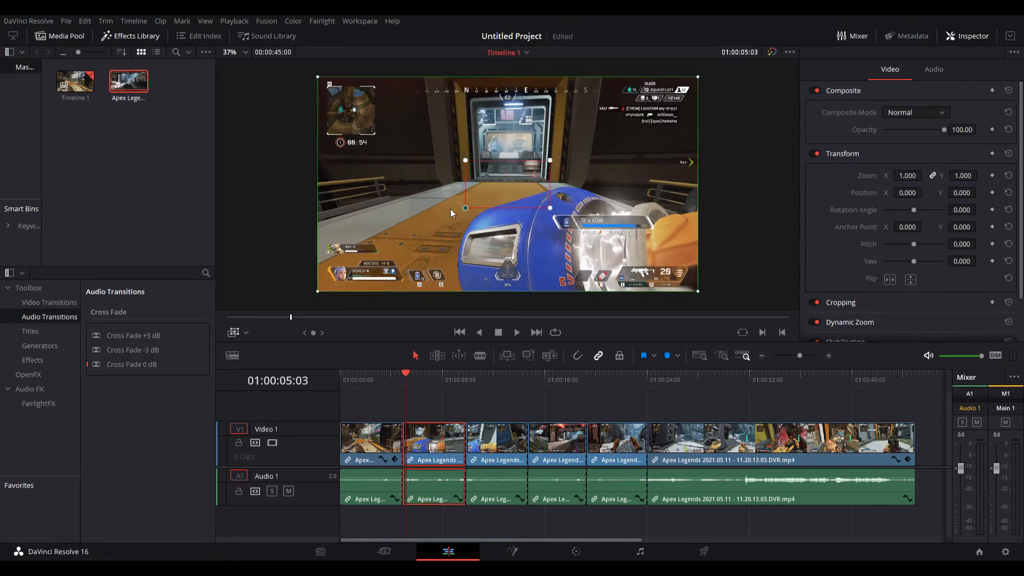
left_click_drag(451, 210, 315, 259)
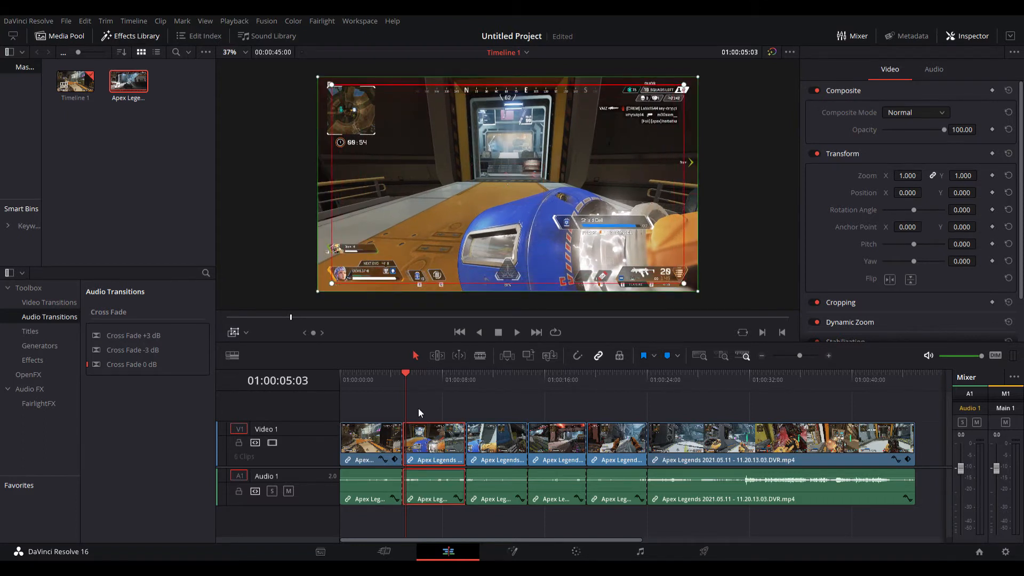
left_click(431, 408)
key("space")
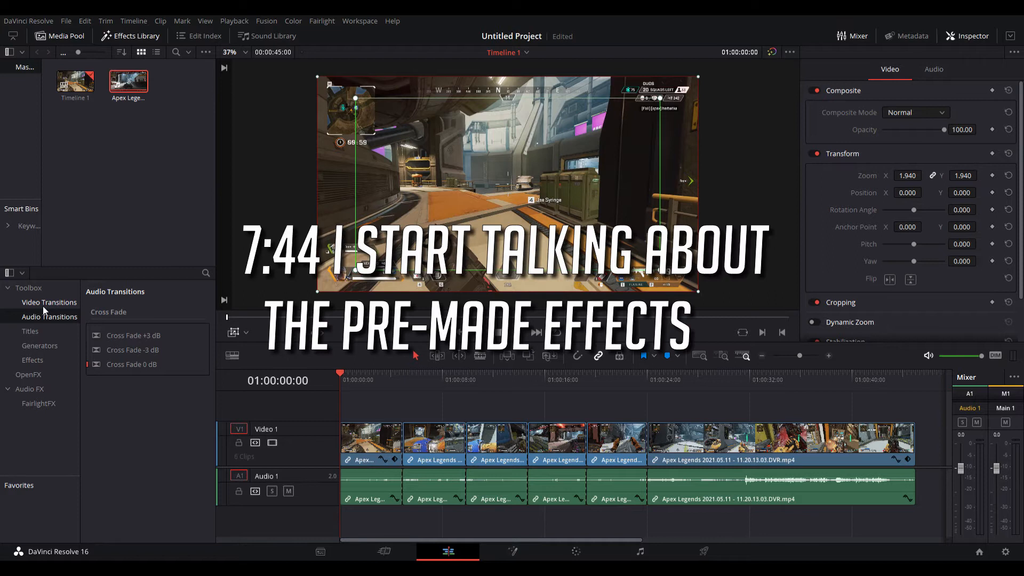
Set the third gameplay segment's clip speed to 49% with Ripple sequence enabled, and toggle Pitch Correction
left_click_drag(398, 379, 472, 390)
left_click(522, 440)
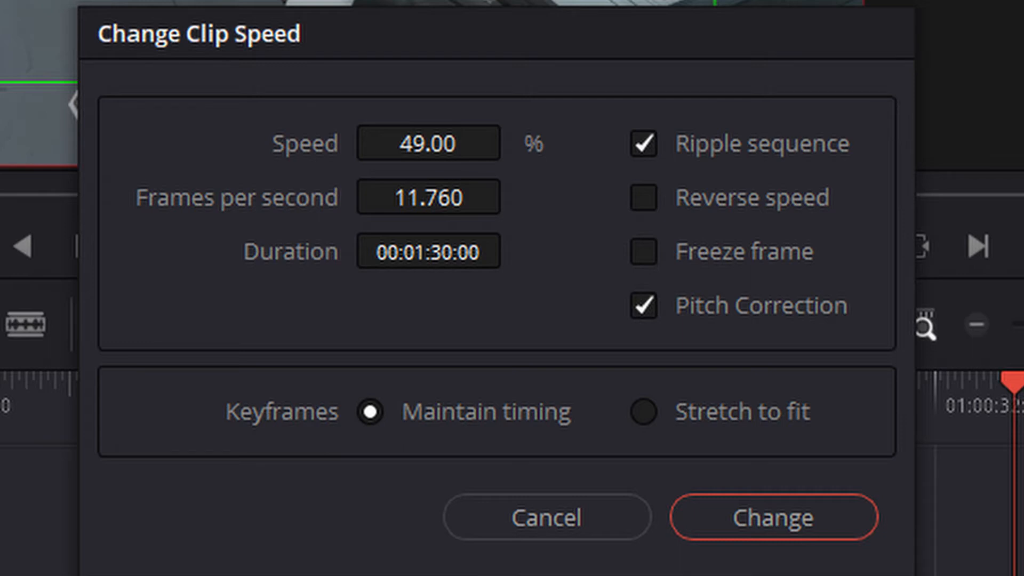
left_click(644, 306)
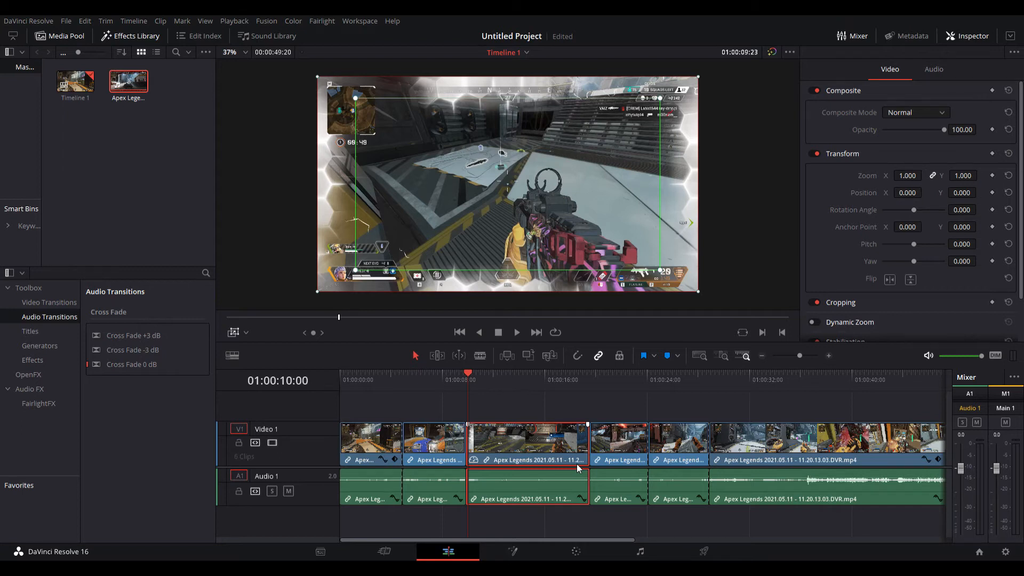
Play back the slowed third segment in two passes to check its slow motion
left_click(542, 404)
key("space")
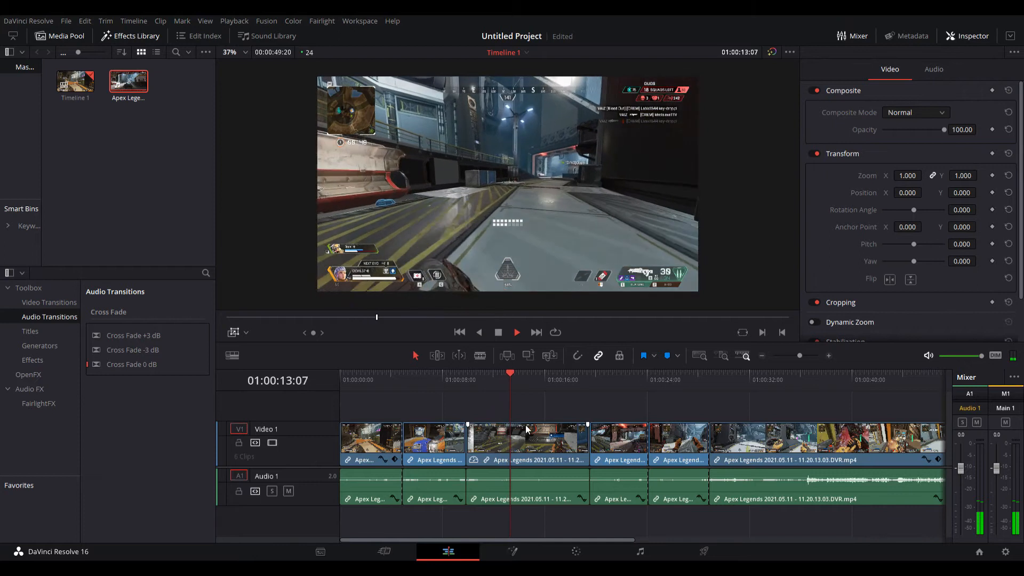
key("space")
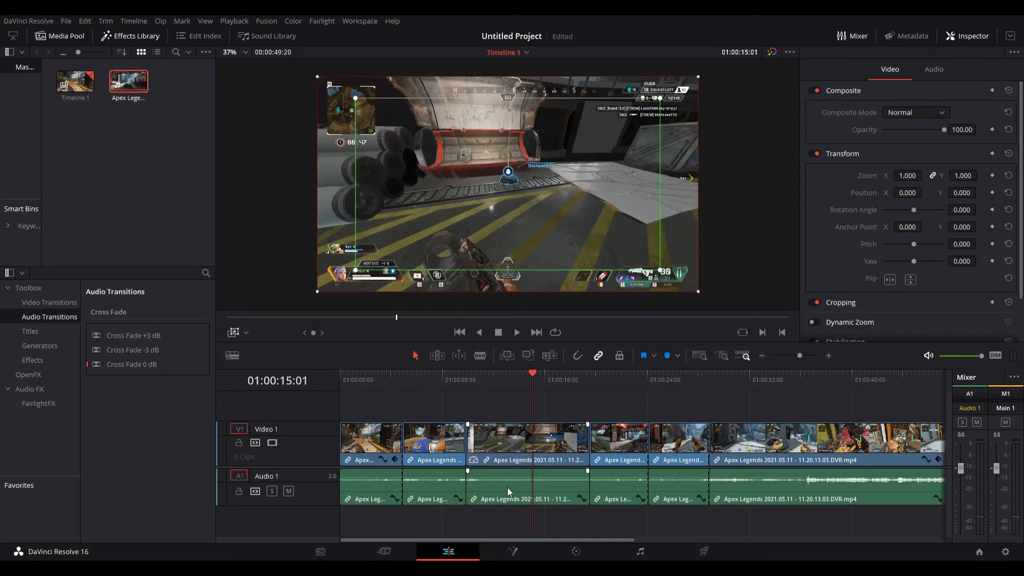
left_click(507, 440)
left_click(508, 399)
key("space")
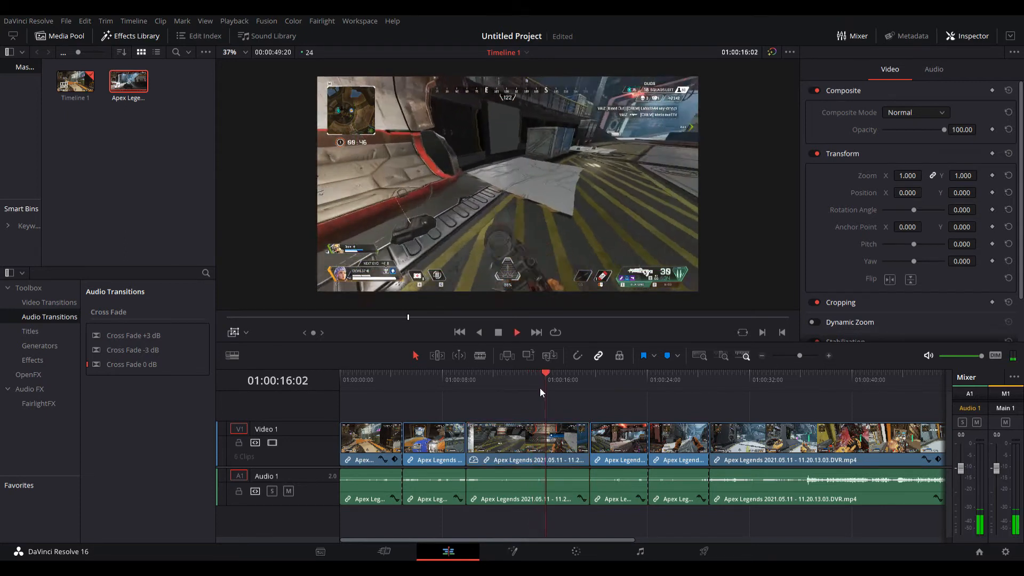
Try adding a timeline marker at the end of the slowed segment, 01:00:19:10, and undo it
left_click_drag(576, 377, 588, 373)
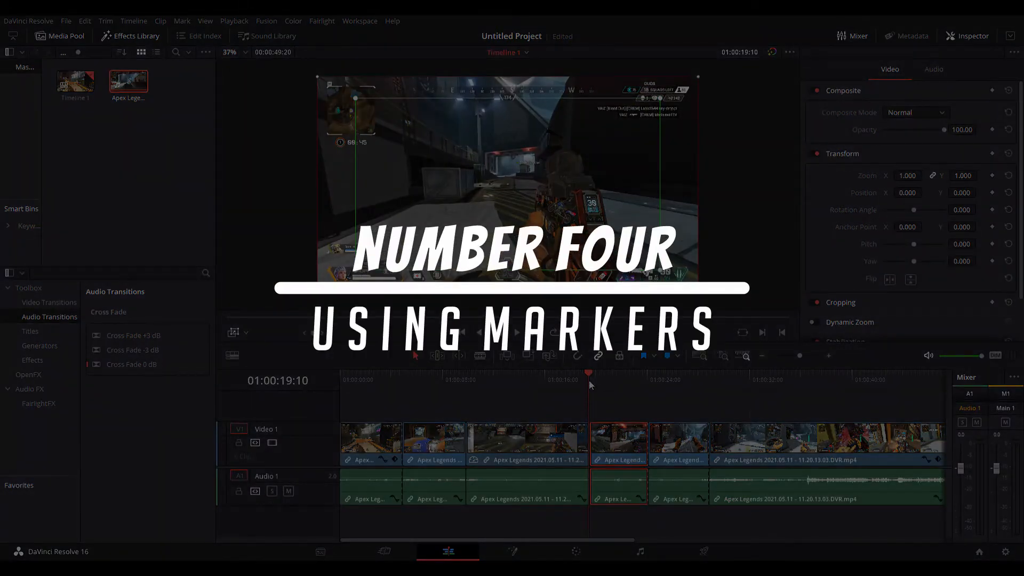
key("m")
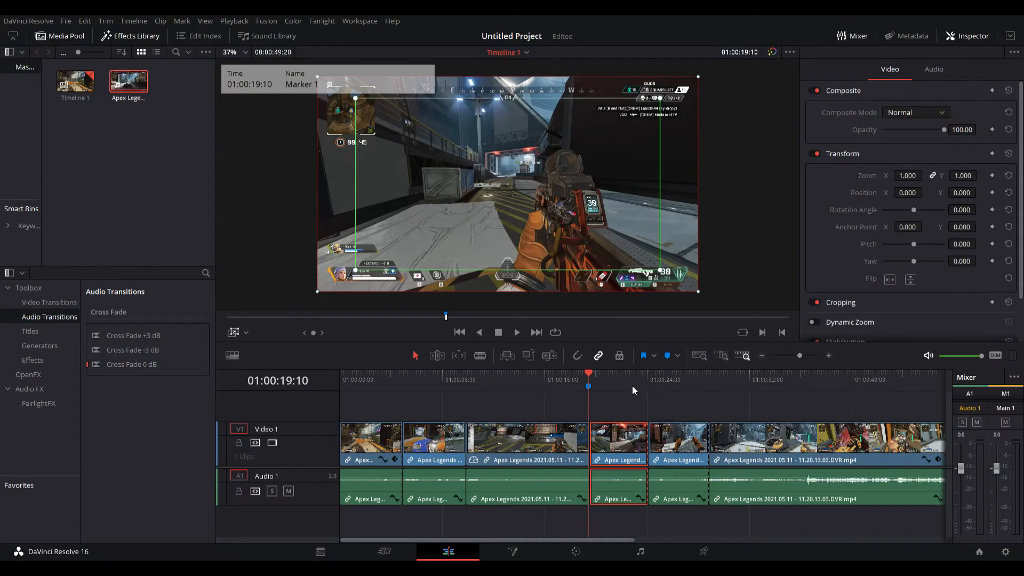
key("ctrl+z")
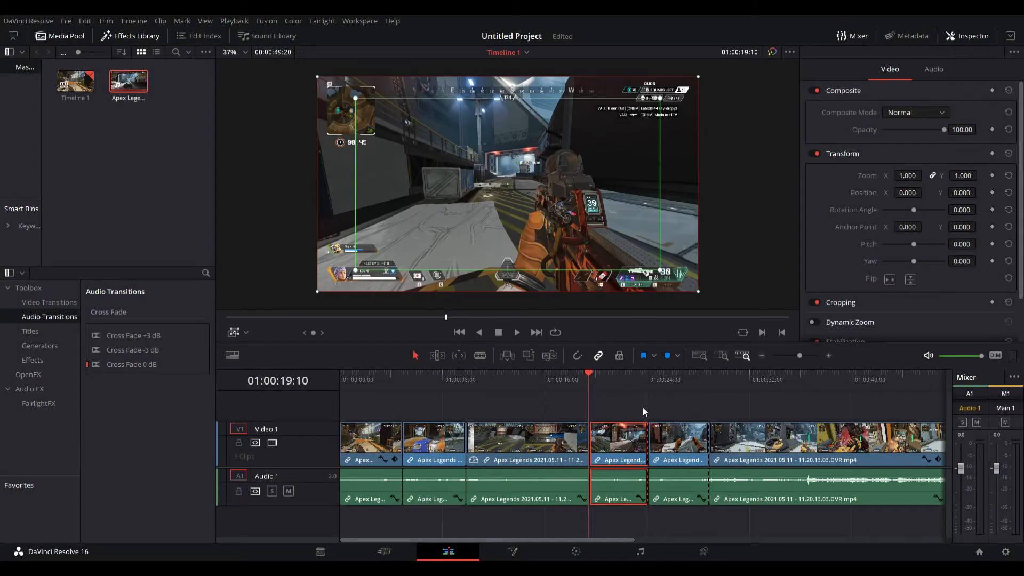
Deselect the segments and try a timeline marker at 01:00:19:13
left_click(635, 405)
mouse_move(588, 378)
left_mouse_down()
mouse_move(638, 391)
mouse_move(590, 388)
left_mouse_up()
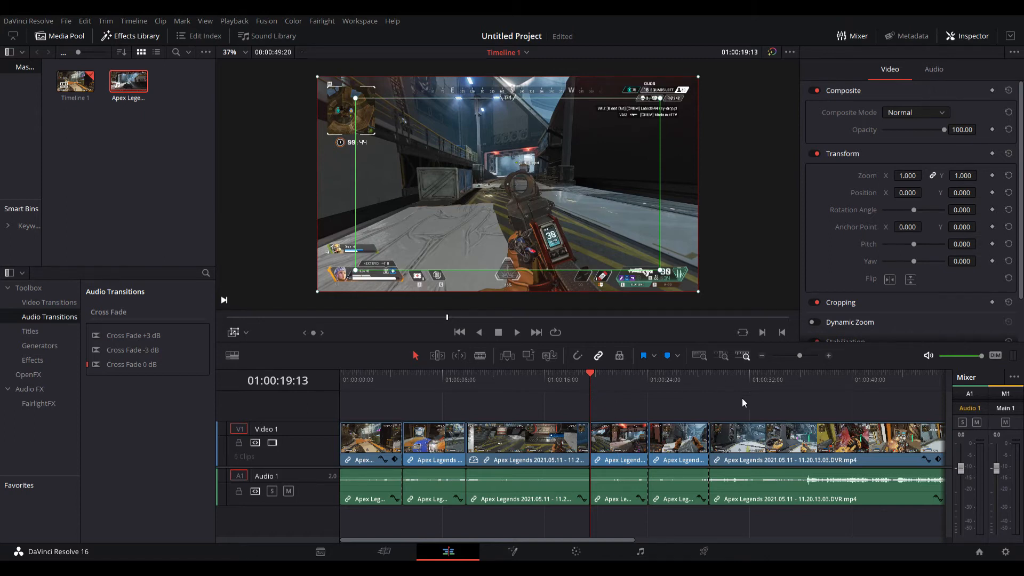
key("m")
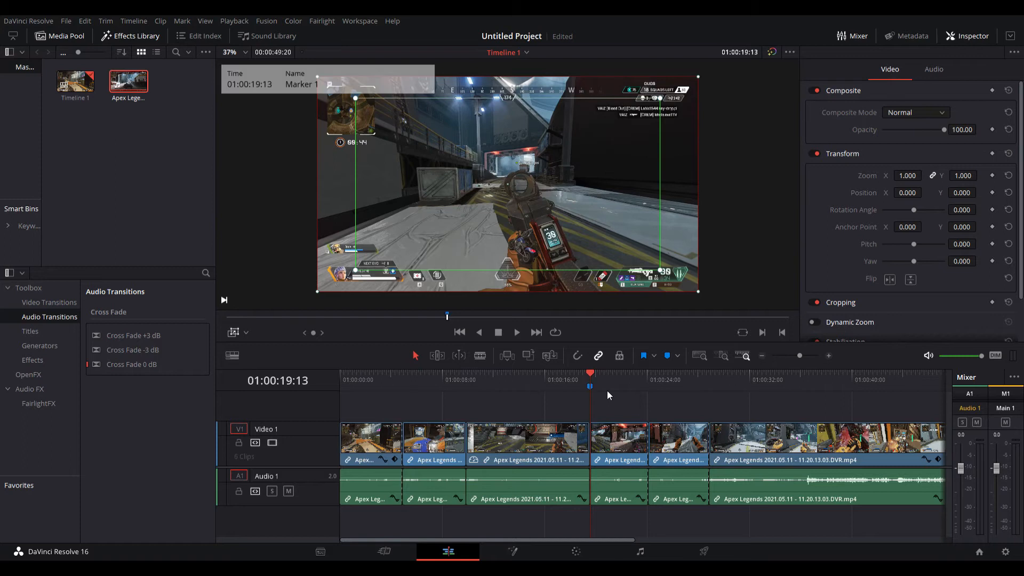
Turn off linked selection and try a clip marker on only the video of the fourth segment at 01:00:20:03
mouse_move(586, 375)
left_mouse_down()
mouse_move(613, 375)
mouse_move(572, 372)
mouse_move(594, 372)
left_mouse_up()
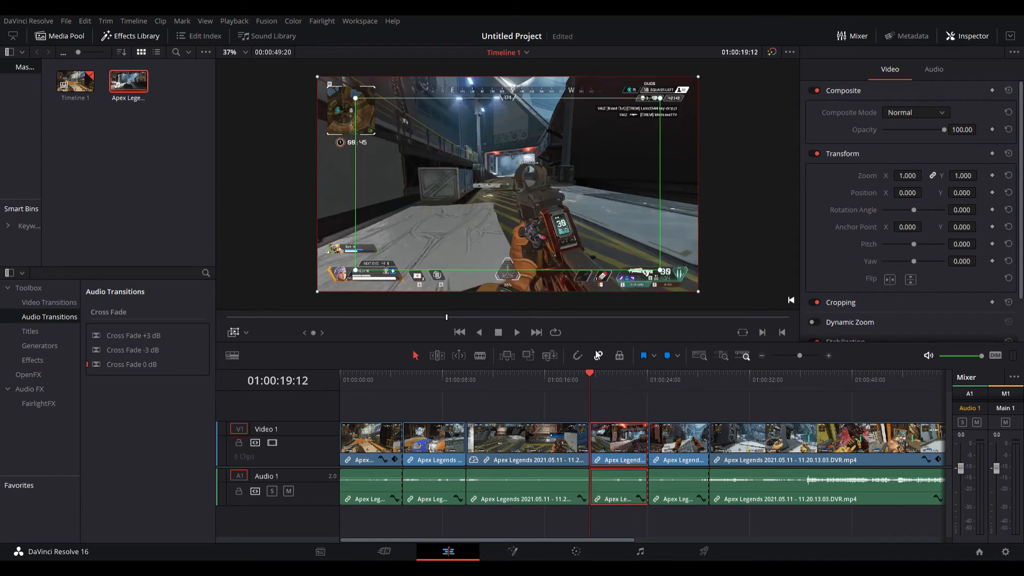
left_click(599, 355)
left_click(610, 416)
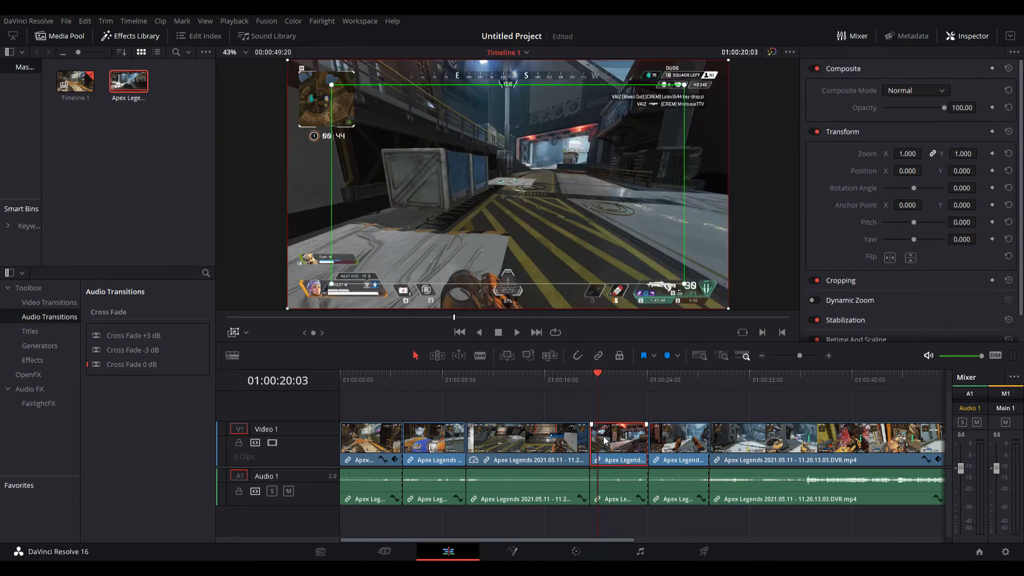
key("m")
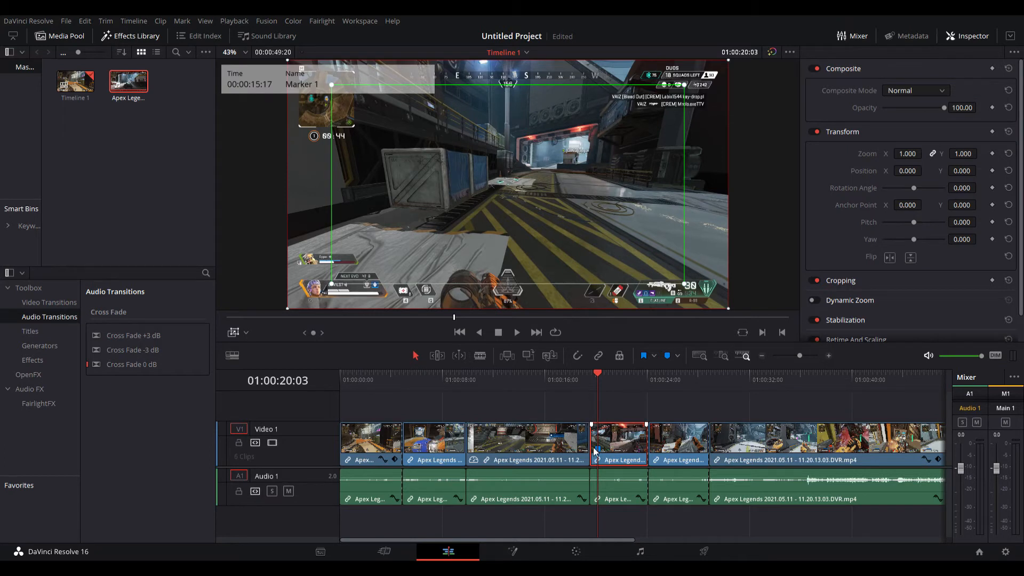
Try a clip marker on only the fourth segment's audio at 01:00:20:03 and undo it
left_click(613, 499)
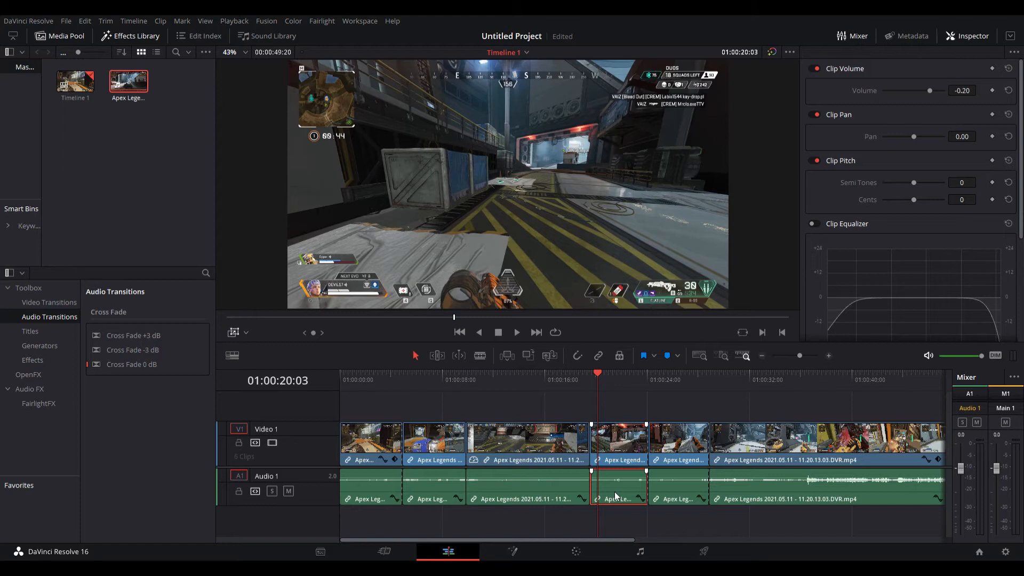
key("m")
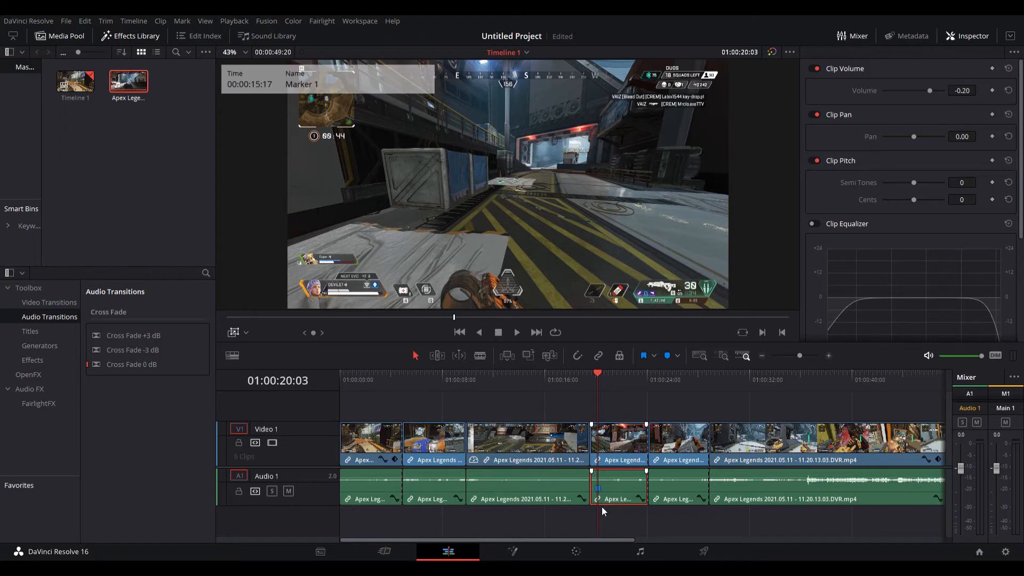
key("ctrl+z")
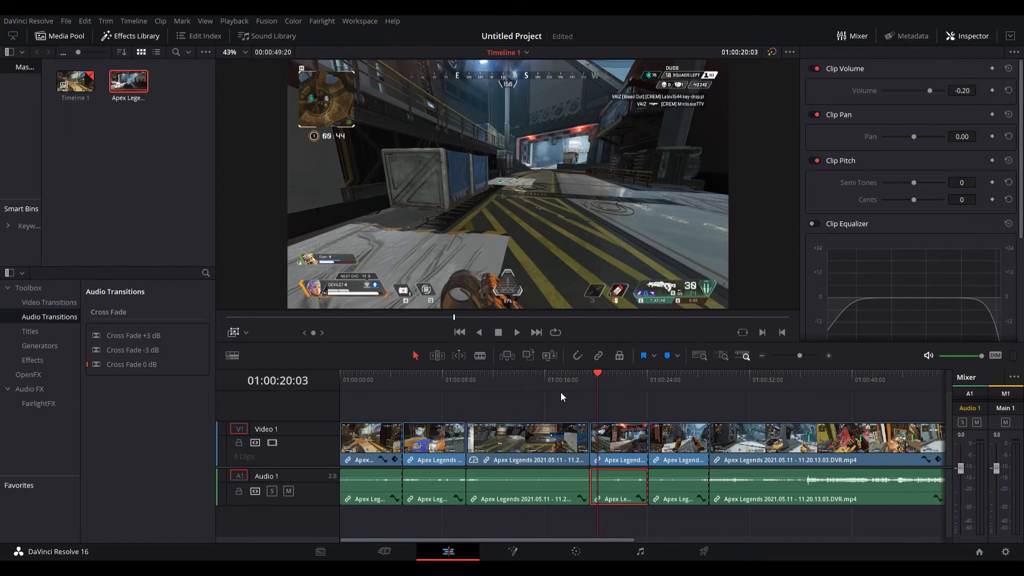
Place the playhead at 01:00:24:15 and select the fifth gameplay segment
left_click_drag(591, 378, 600, 381)
left_click(598, 453)
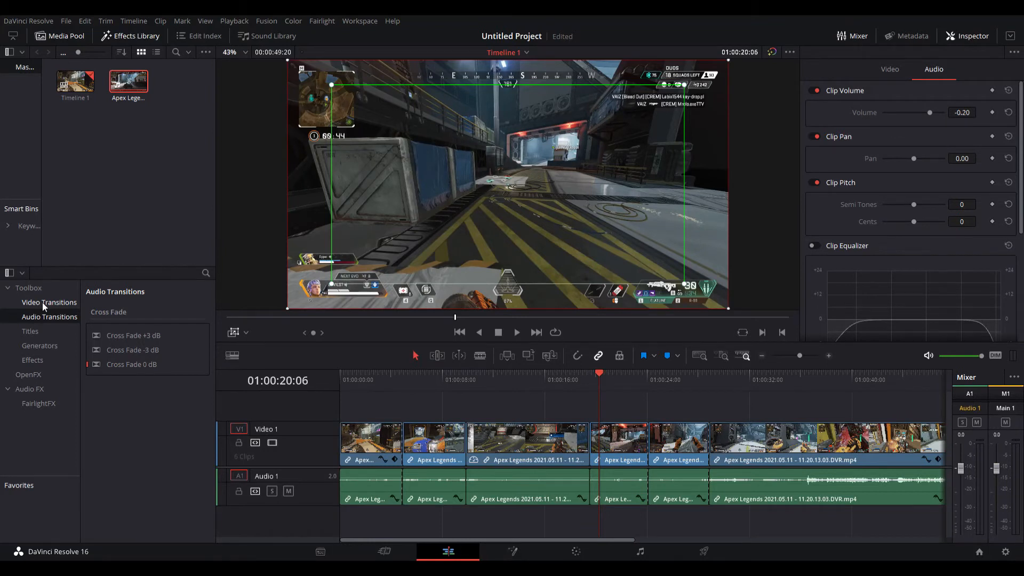
left_click_drag(600, 377, 655, 400)
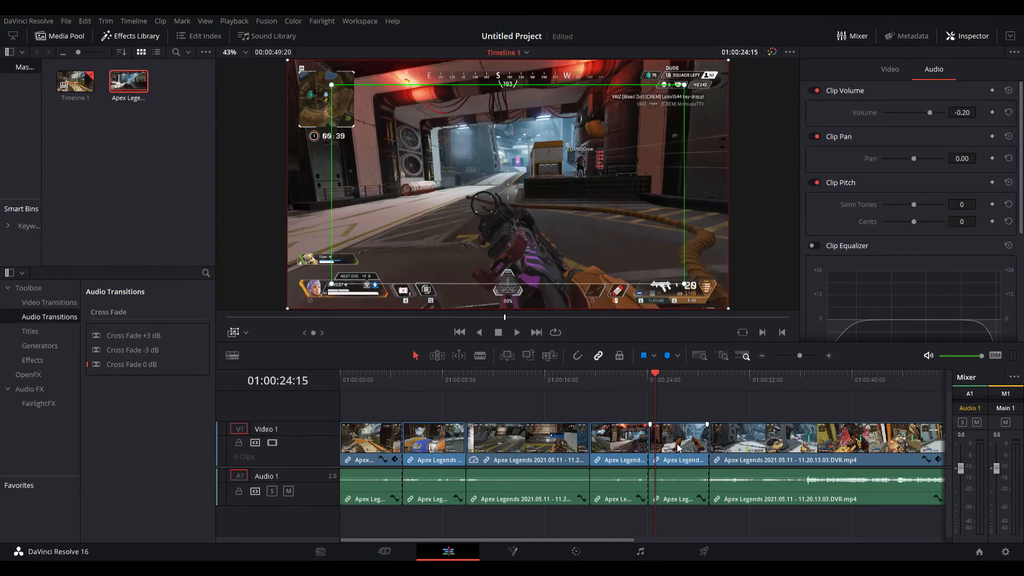
left_click(662, 444)
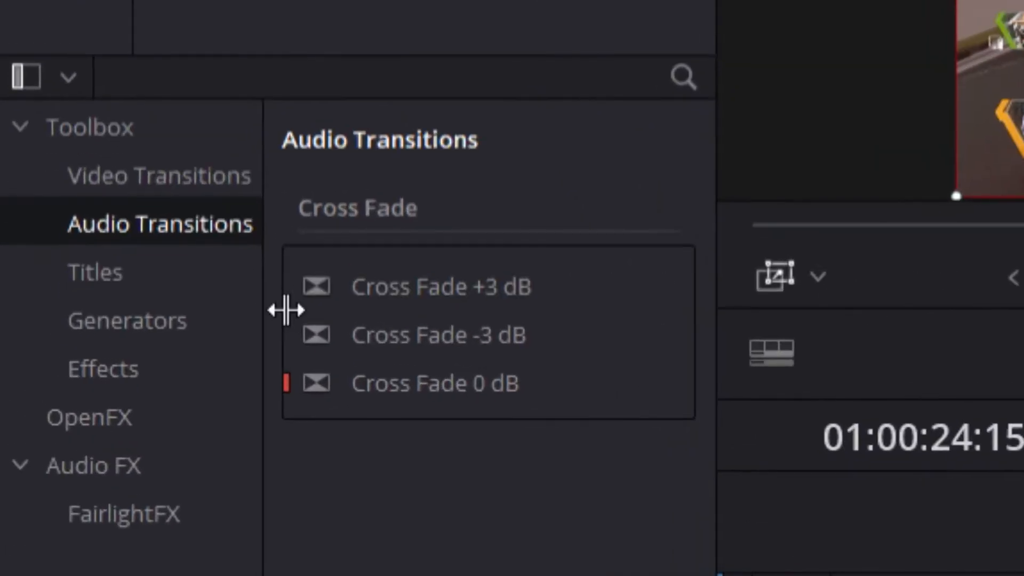
Open the Video Transitions category of the effects toolbox and browse its Dissolve, Iris, Motion and Wipe groups
left_click(123, 130)
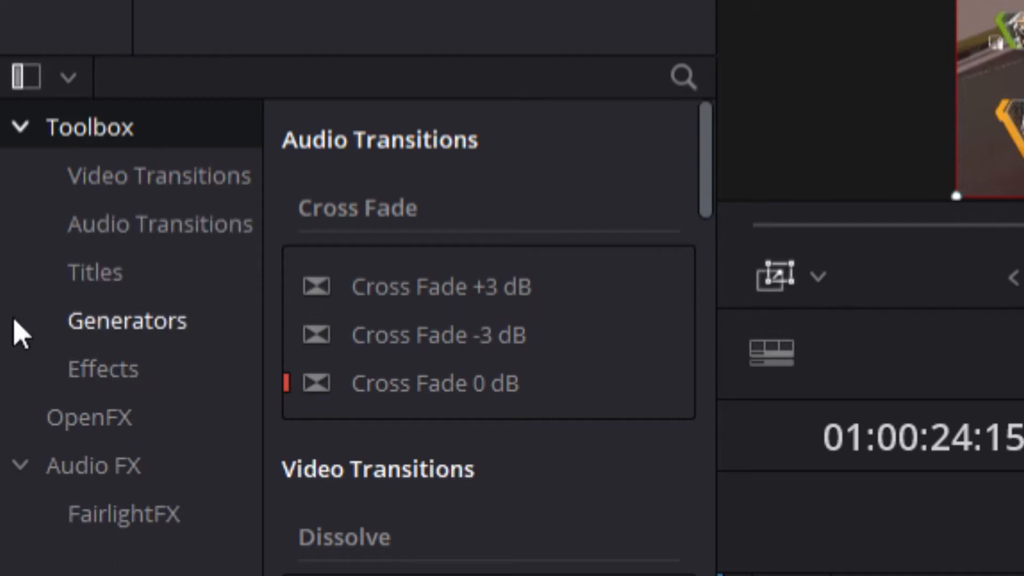
left_click(130, 191)
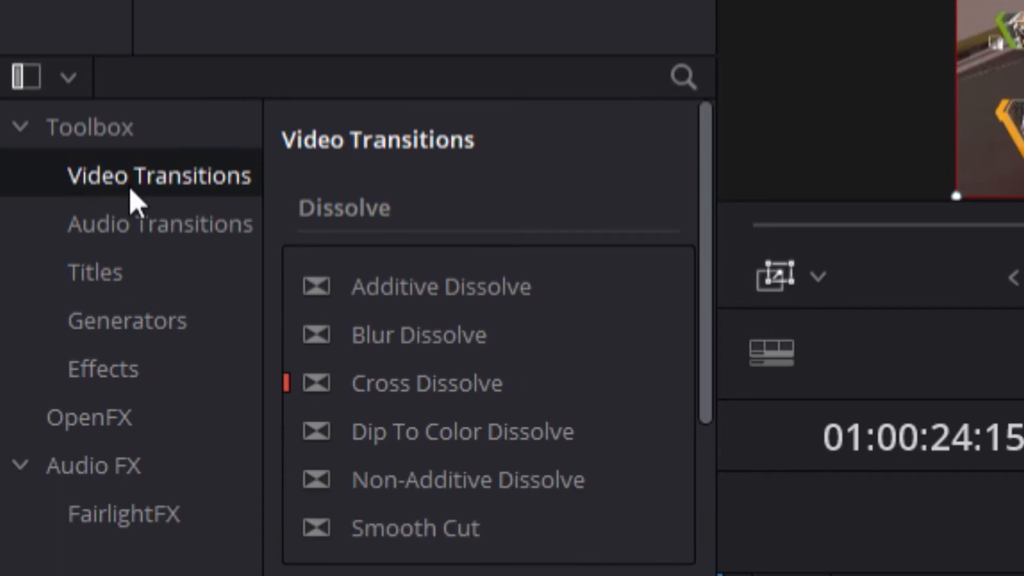
scroll(458, 229, "down", 10)
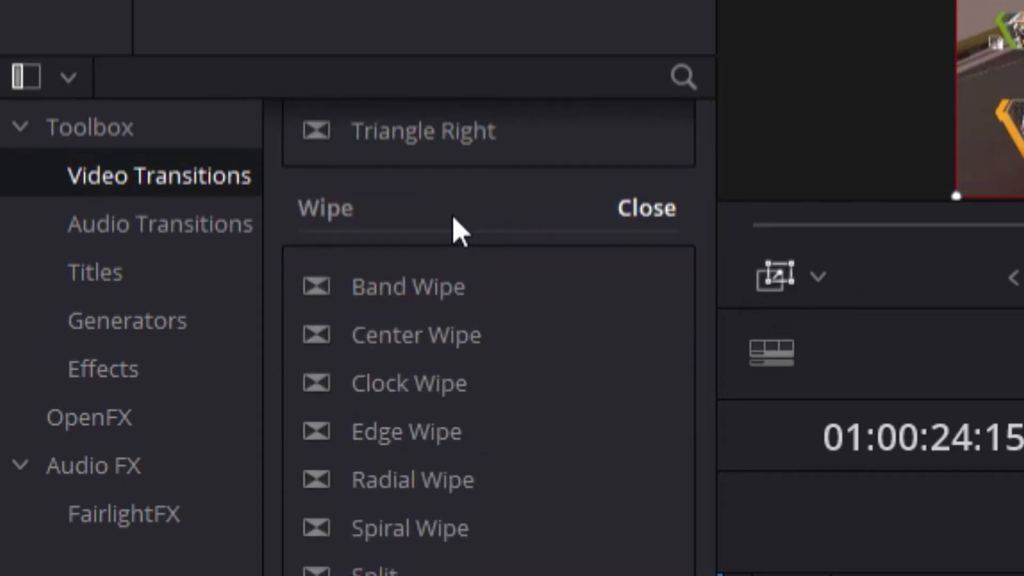
scroll(457, 235, "up", 5)
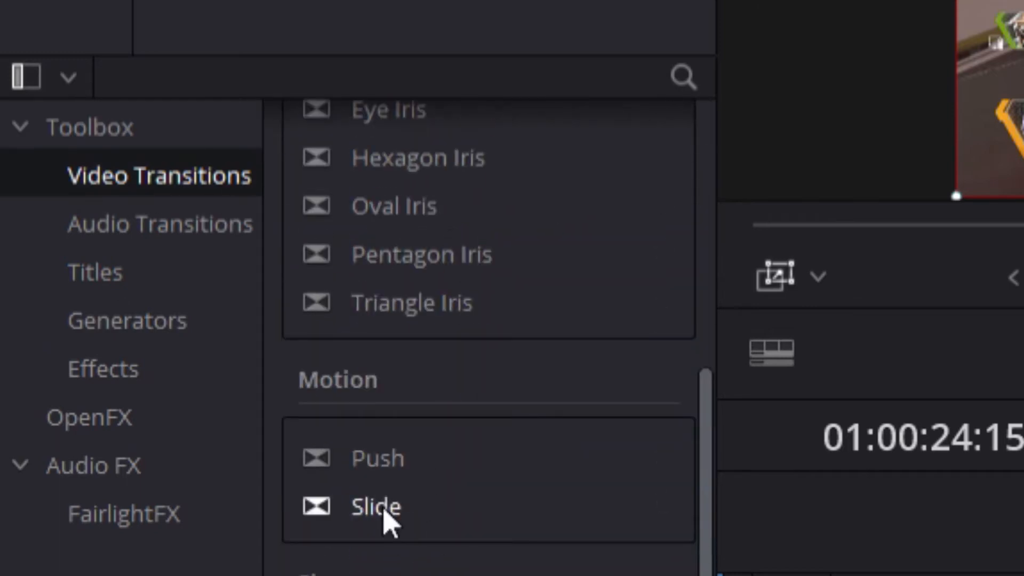
scroll(377, 464, "up", 5)
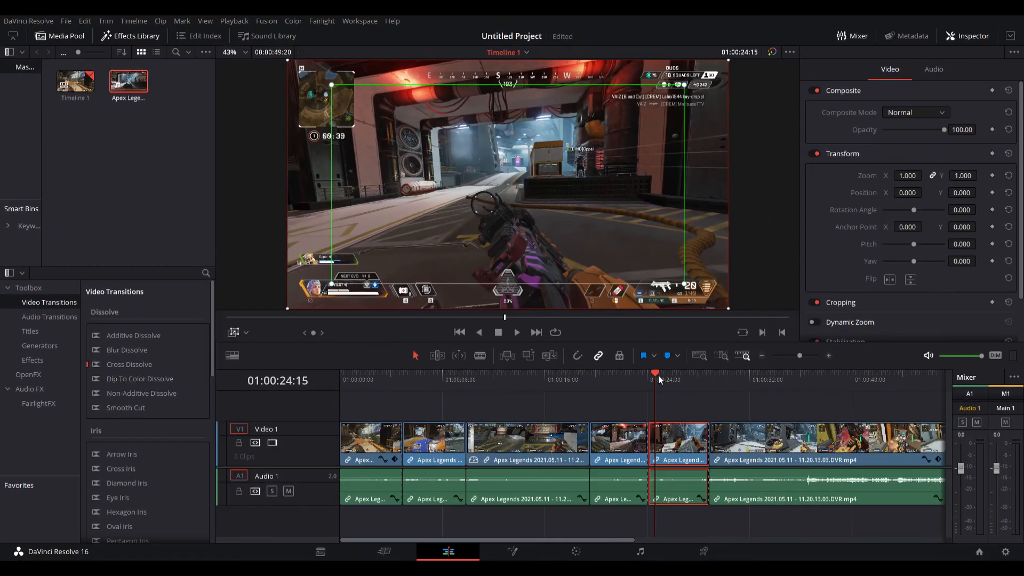
Split the fifth segment at 01:00:25:03 with the blade and ripple-delete its short opening piece
mouse_move(658, 376)
left_mouse_down()
mouse_move(587, 383)
mouse_move(661, 386)
left_mouse_up()
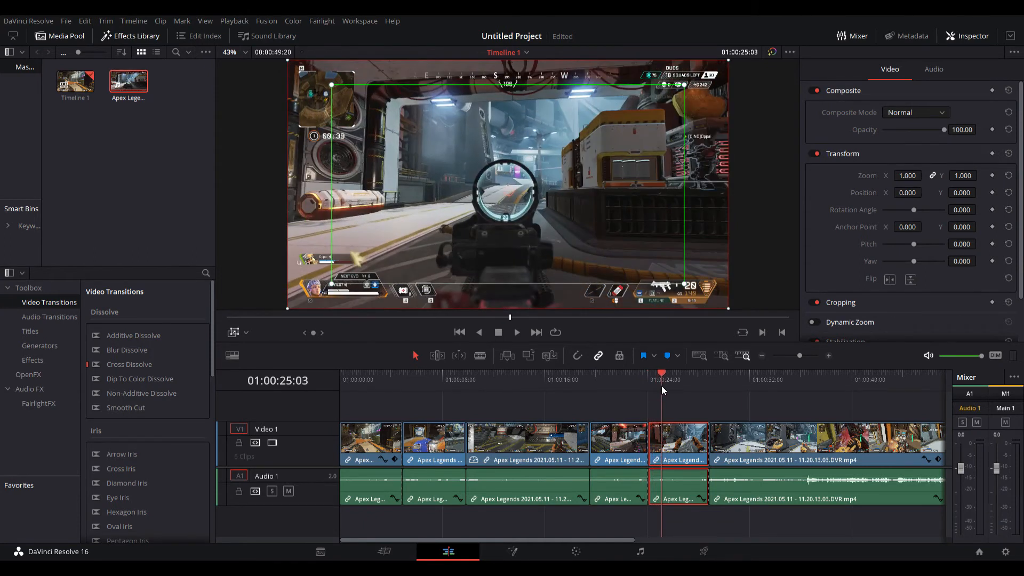
key("b")
left_click(657, 440)
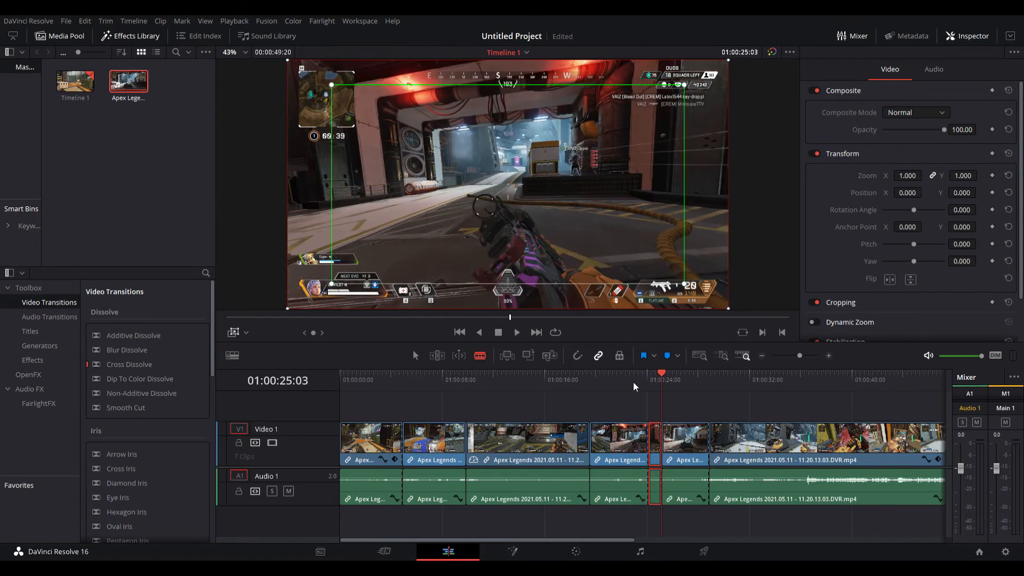
key("Delete")
key("a")
Add a Dip To Color Dissolve between the fourth and fifth segments and select the transition
mouse_move(643, 373)
left_mouse_down()
mouse_move(669, 377)
mouse_move(626, 376)
left_mouse_up()
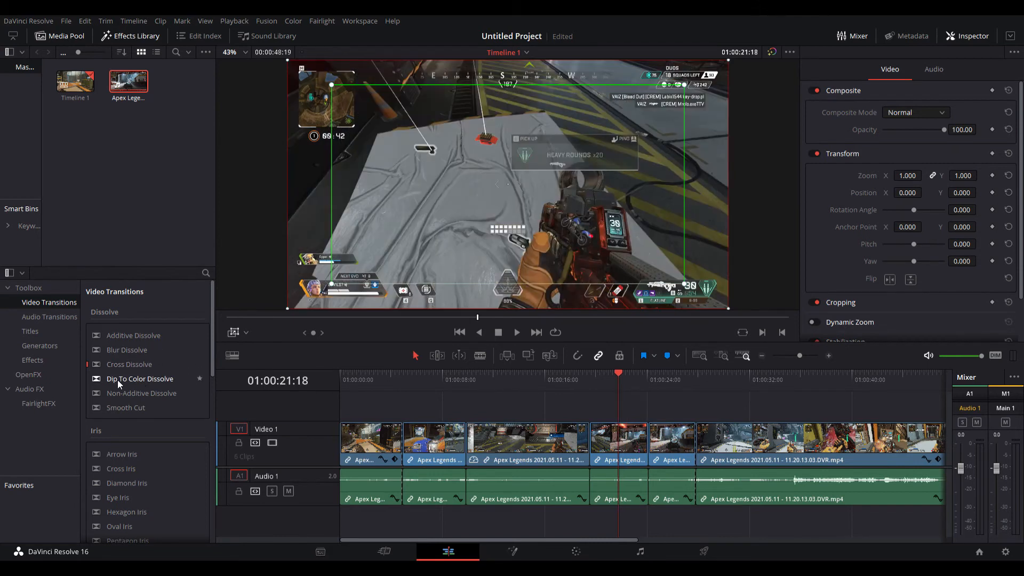
left_click(111, 380)
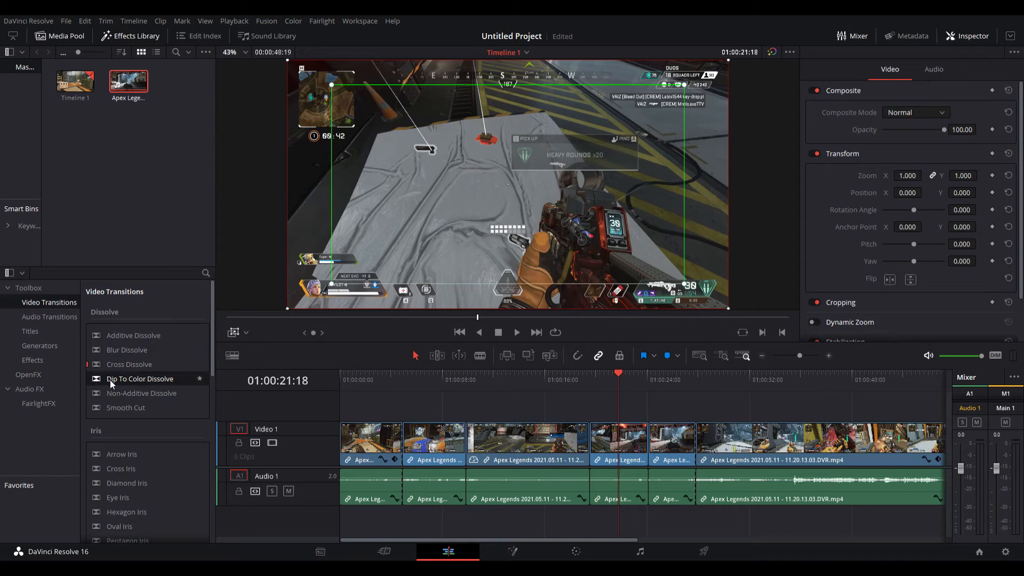
left_click_drag(109, 380, 651, 444)
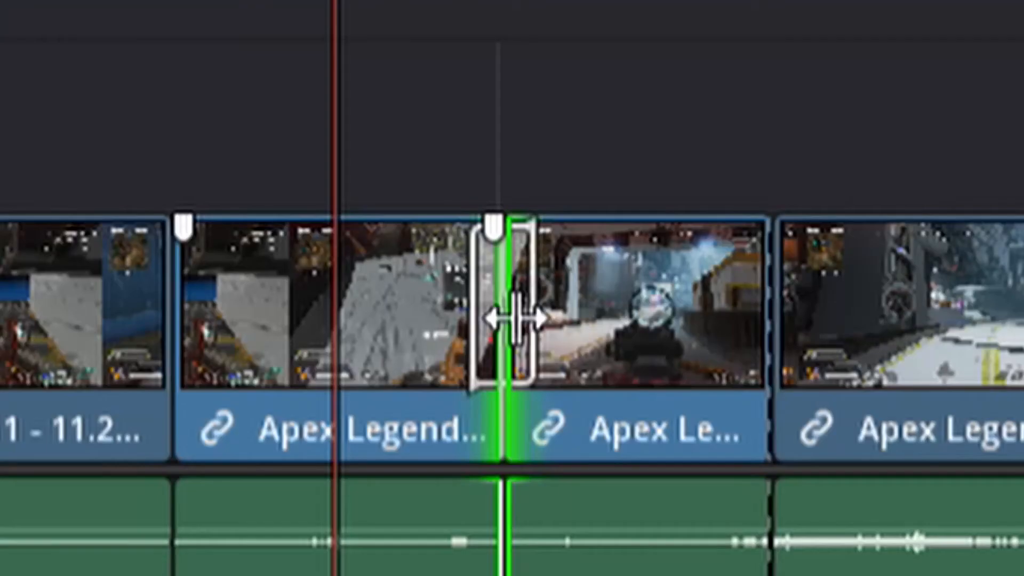
left_click(515, 319)
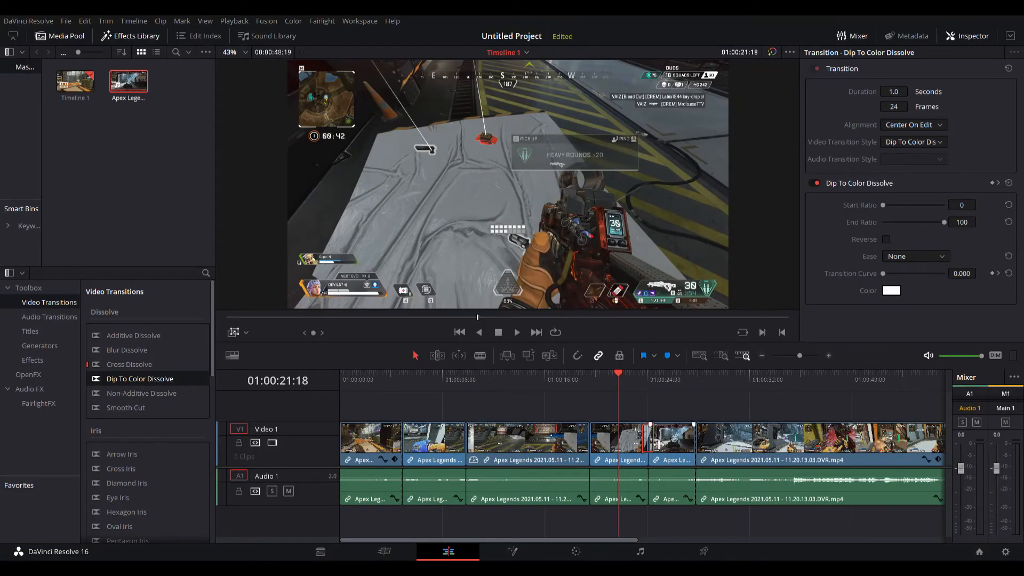
Lengthen the Dip To Color Dissolve to 50 frames, look at its color choices, and deselect it
left_click_drag(658, 444, 665, 450)
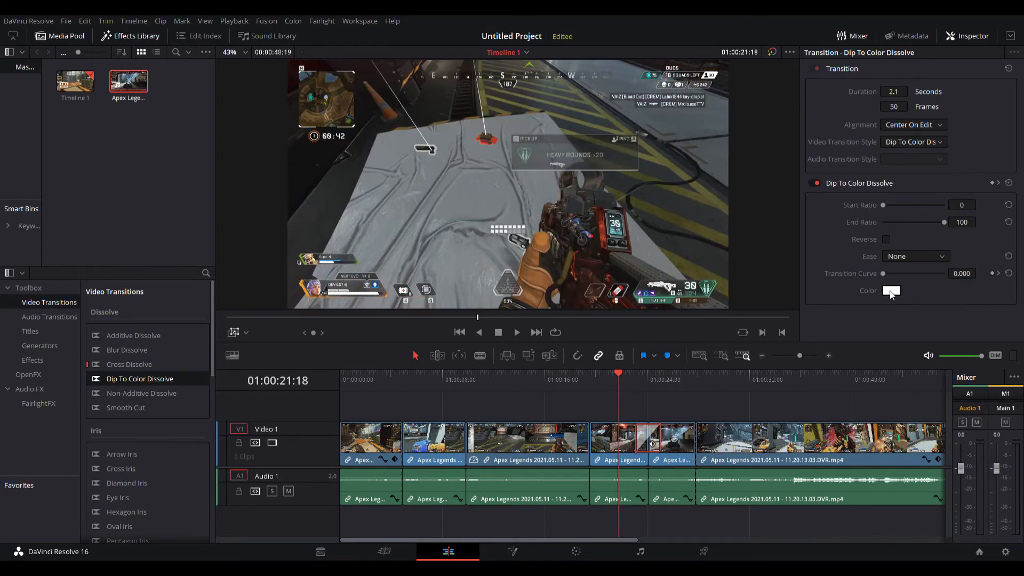
left_click(627, 184)
left_click(685, 395)
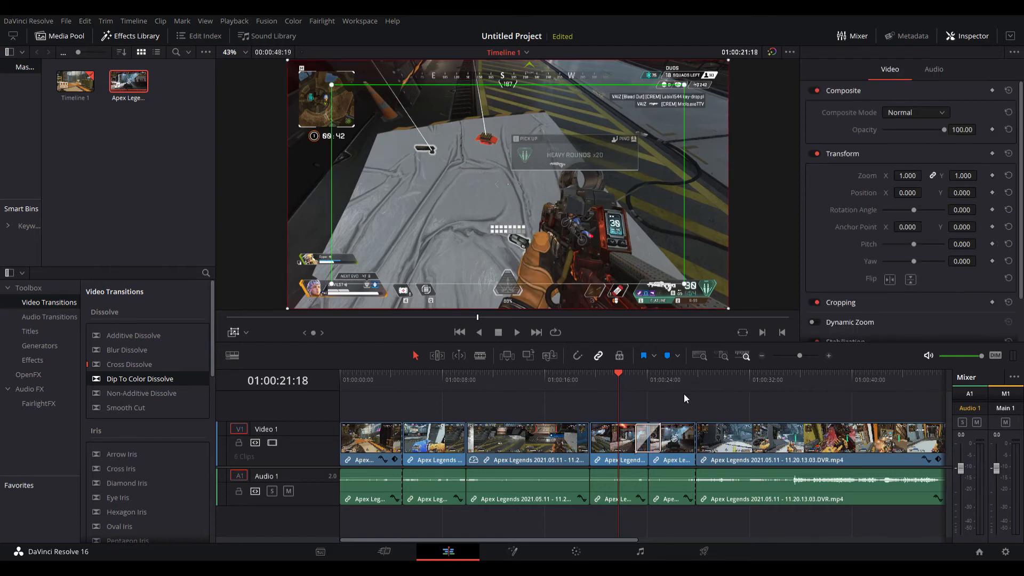
Play the timeline through the Dip To Color Dissolve between the fourth and fifth segments
key("space")
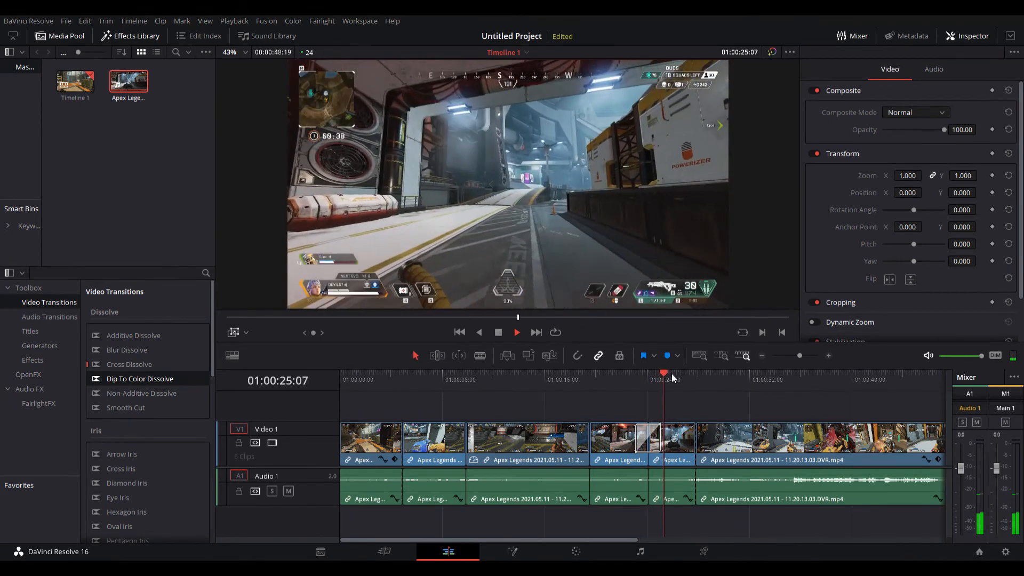
key("space")
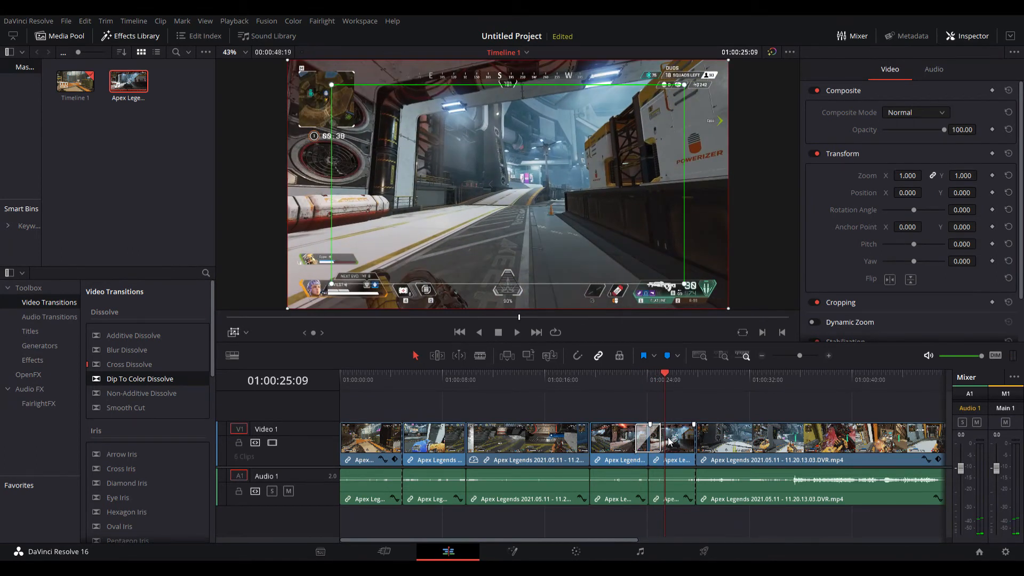
Try an Additive Dissolve between the third and fourth segments and play the transition
left_click_drag(132, 334, 598, 439)
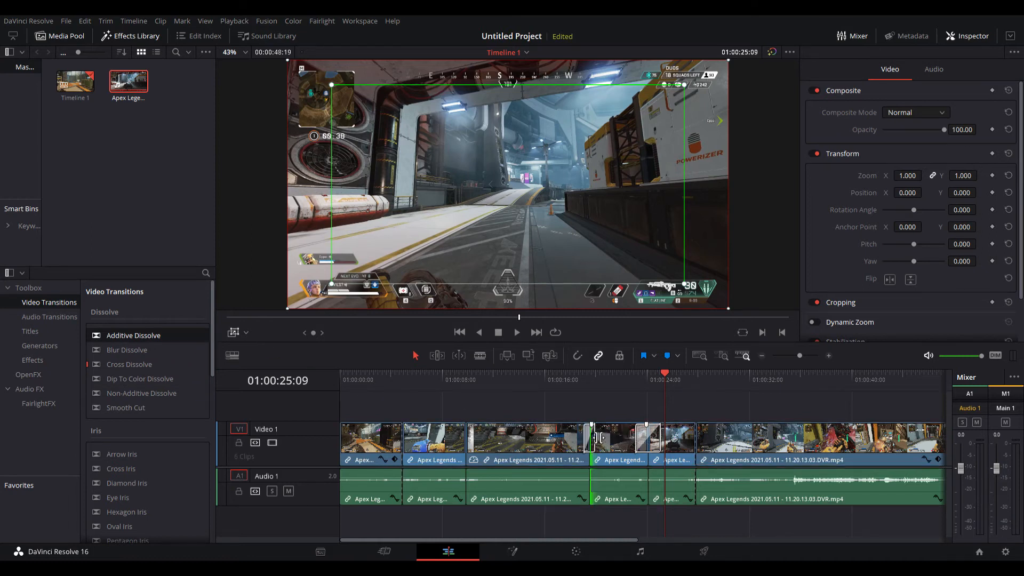
left_click(579, 383)
key("space")
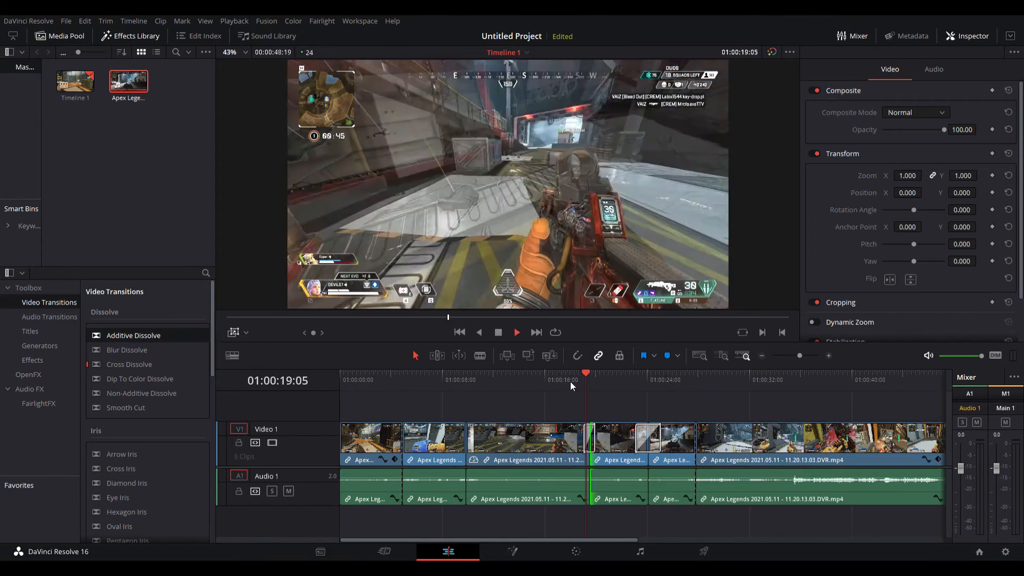
key("space")
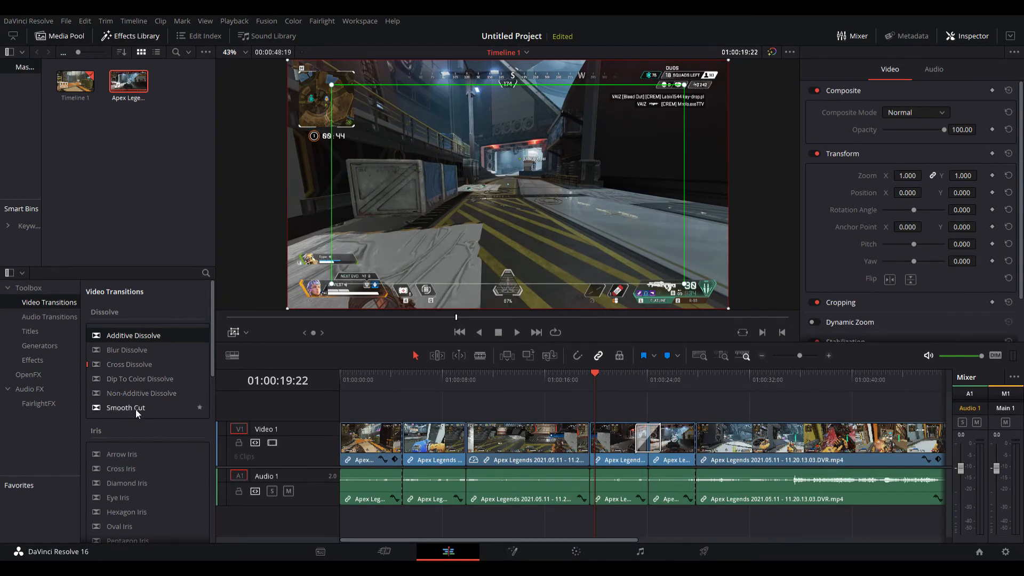
Select the Dip To Color Dissolve between the fourth and fifth segments and scrub through it to review the dip
left_click(133, 347)
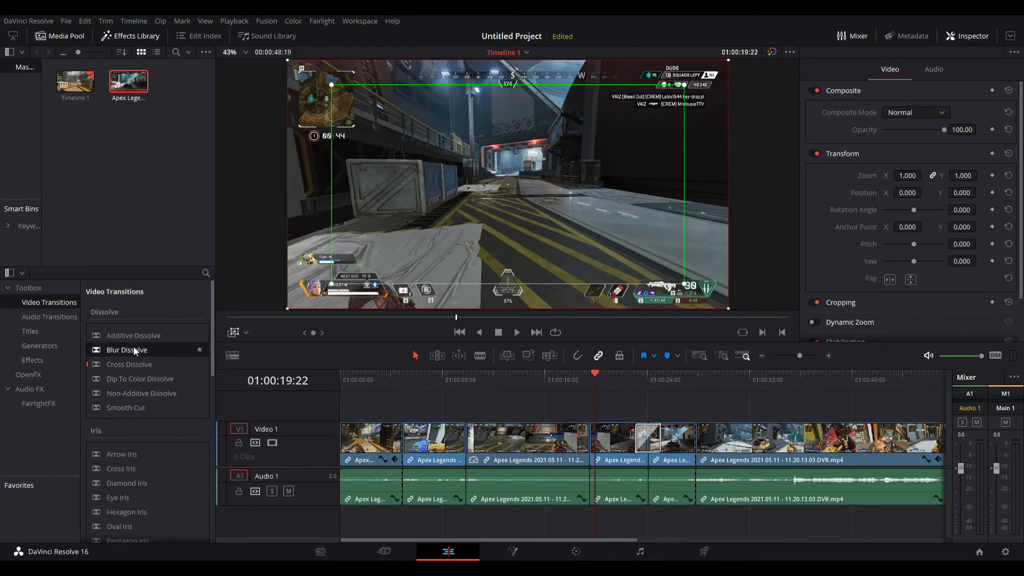
left_click(147, 382)
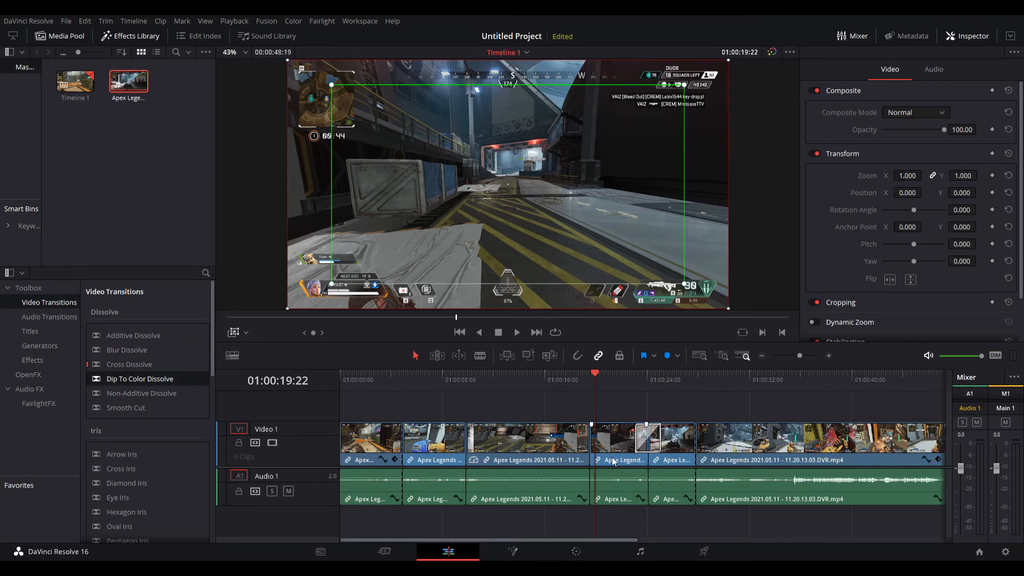
left_click(648, 442)
left_click_drag(629, 382, 654, 382)
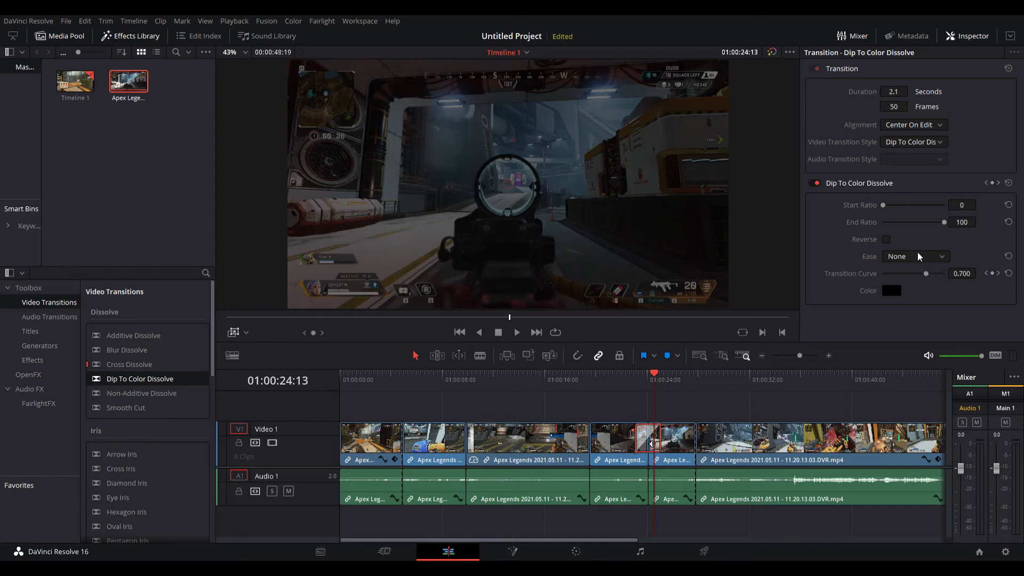
left_click(660, 429)
left_click(616, 378)
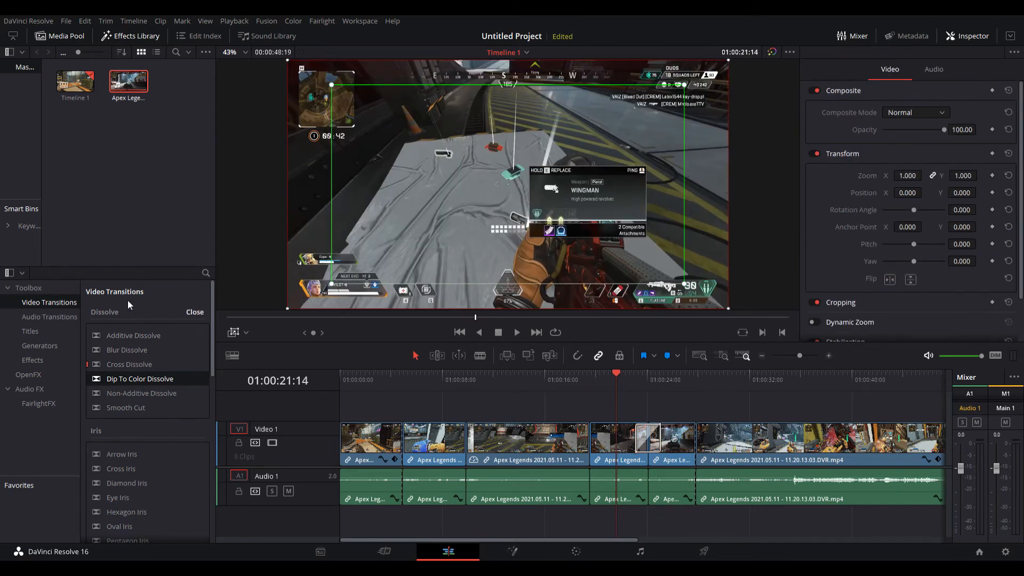
Look through the remaining video transitions down to the Wipe and Fusion groups, and open the Audio Transitions category
scroll(127, 300, "down", 10)
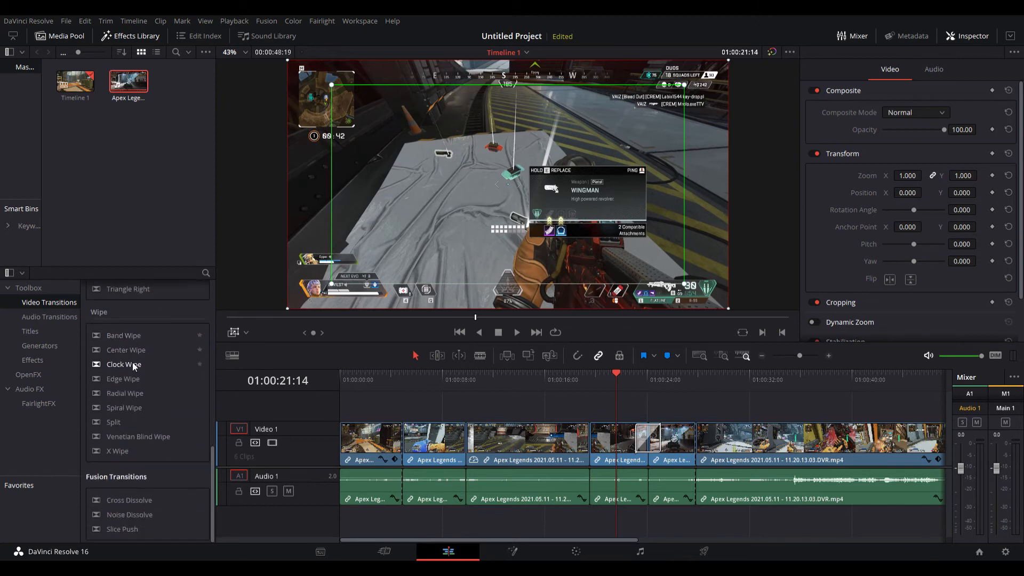
scroll(138, 363, "up", 8)
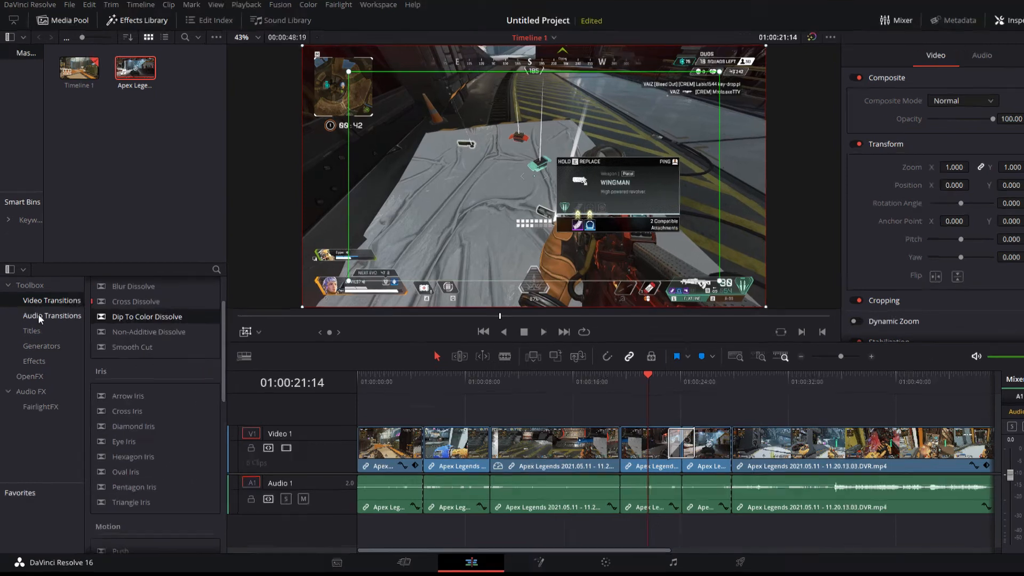
left_click(39, 319)
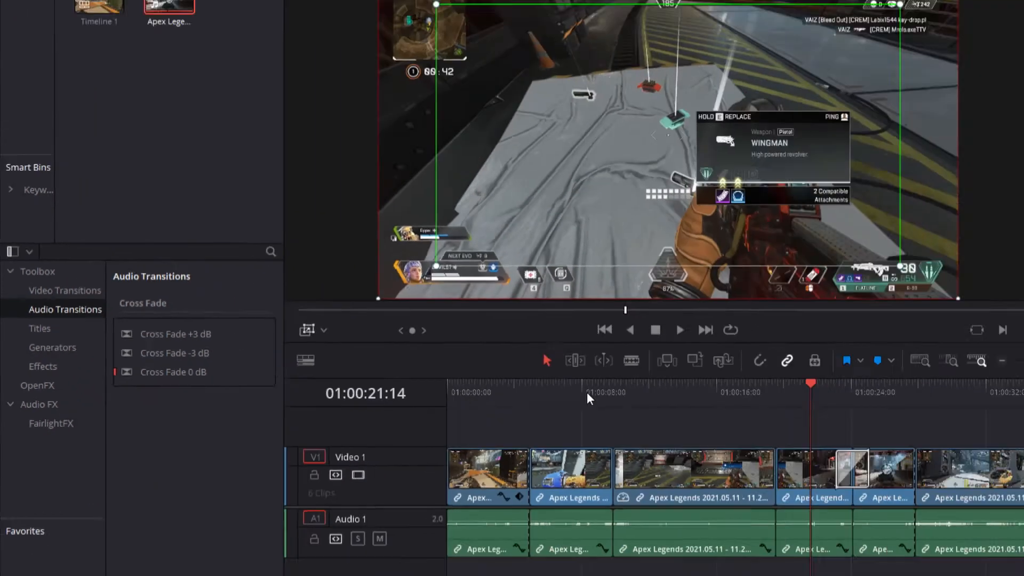
Cut the third segment into three pieces with the blade and delete only the middle piece's audio
left_click(480, 356)
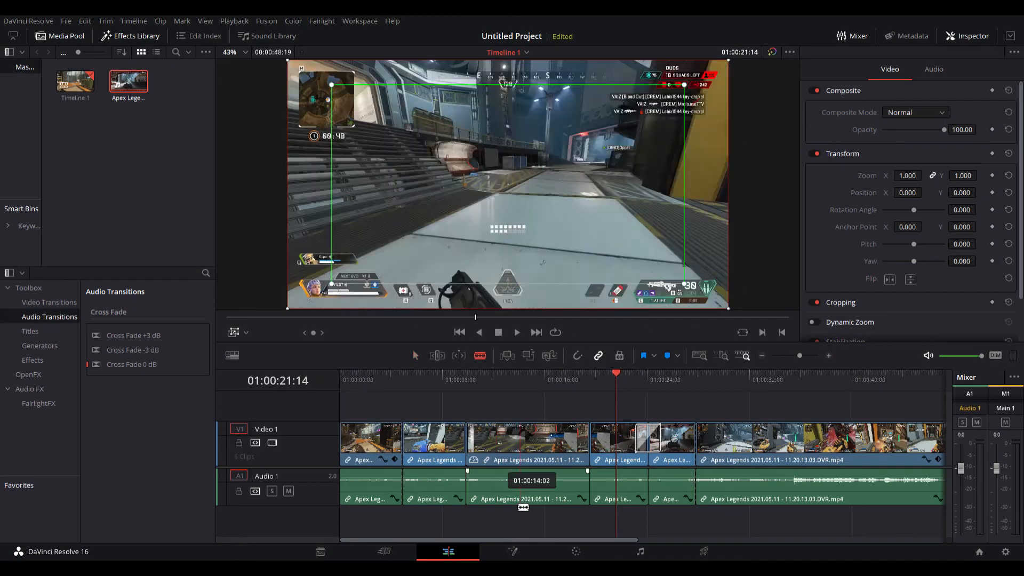
left_click(507, 493)
left_click(544, 491)
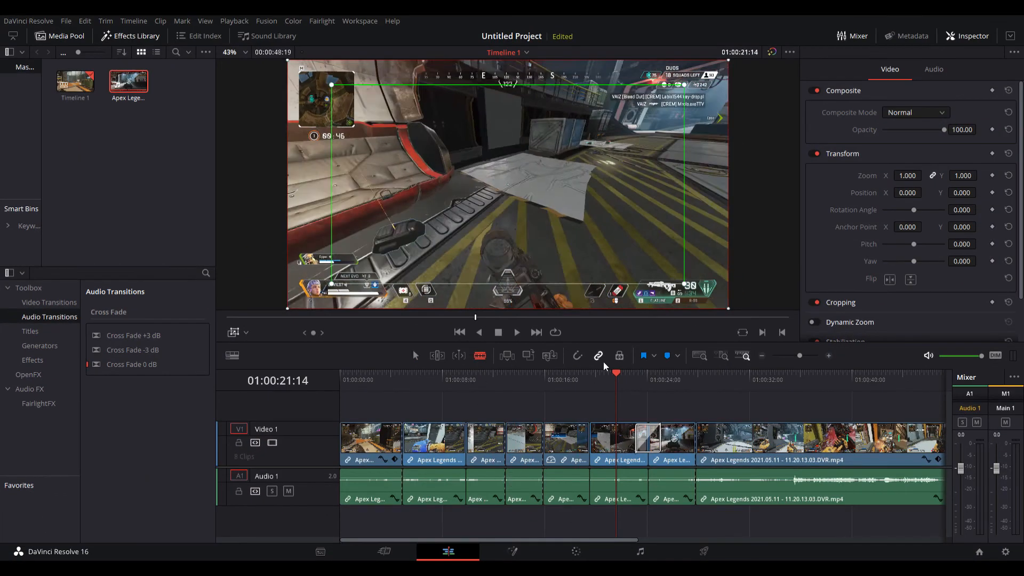
key("a")
left_click(520, 500)
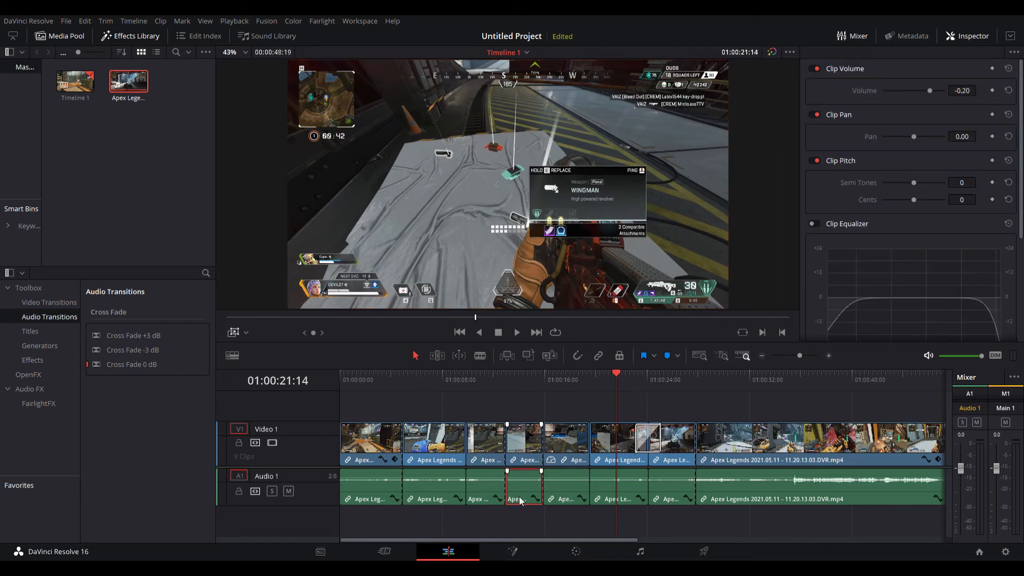
key("Delete")
Add a Cross Fade +3 dB where the audio resumes after the gap and a 70-frame Cross Fade -3 dB where it ends before it
left_click_drag(504, 378, 438, 379)
left_click_drag(117, 334, 543, 485)
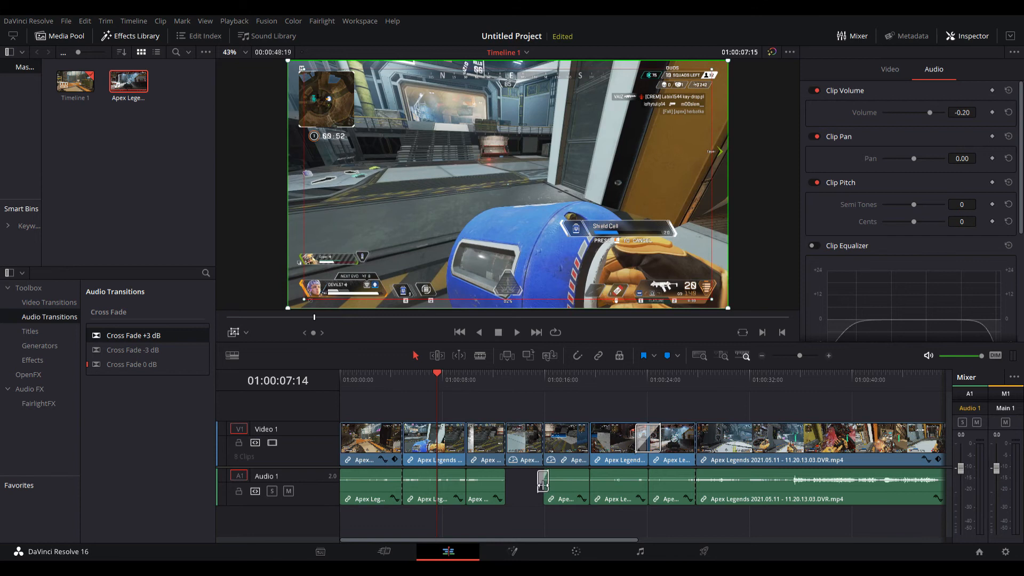
left_click(543, 485)
left_click_drag(132, 350, 523, 485)
Scrub across both audio cross fades and trim the start of the audio after the gap slightly later
left_click(490, 379)
left_click_drag(492, 386, 548, 397)
left_click_drag(573, 400, 585, 401)
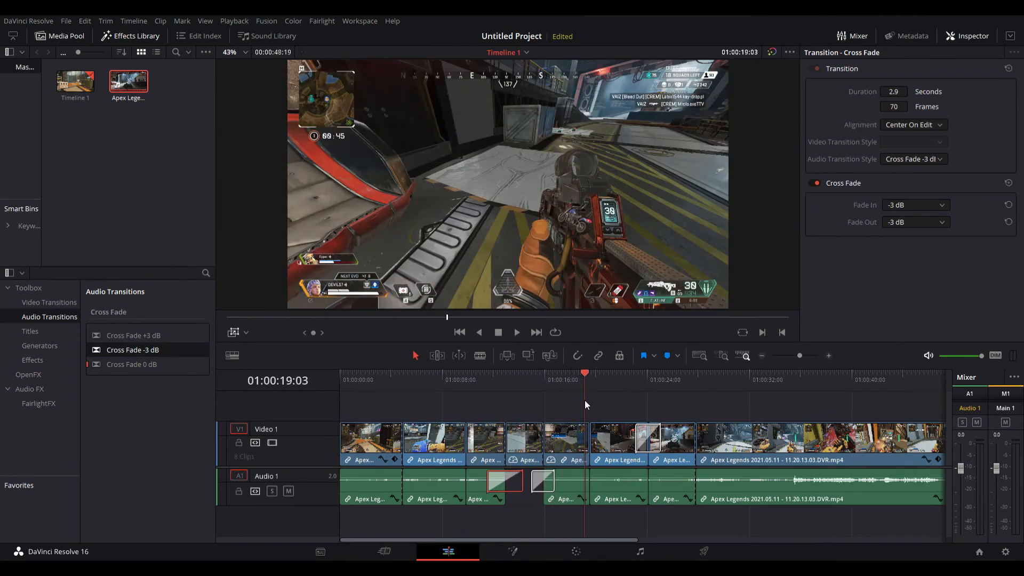
left_click_drag(545, 496, 549, 496)
left_click_drag(551, 370, 571, 389)
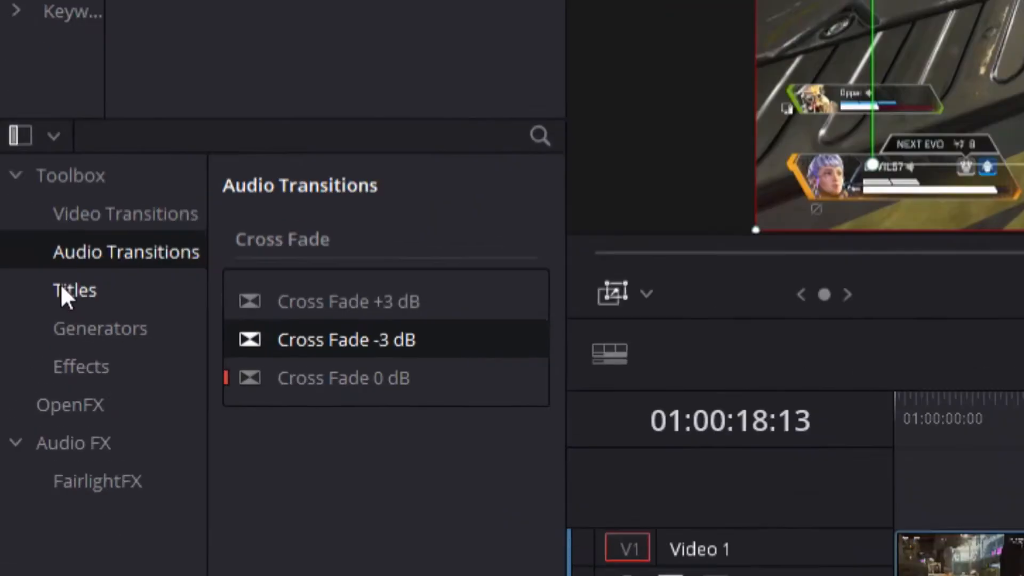
Place a Text title on a new Video 2 track near 01:00:18:13, preview it, and delete it
left_click(26, 333)
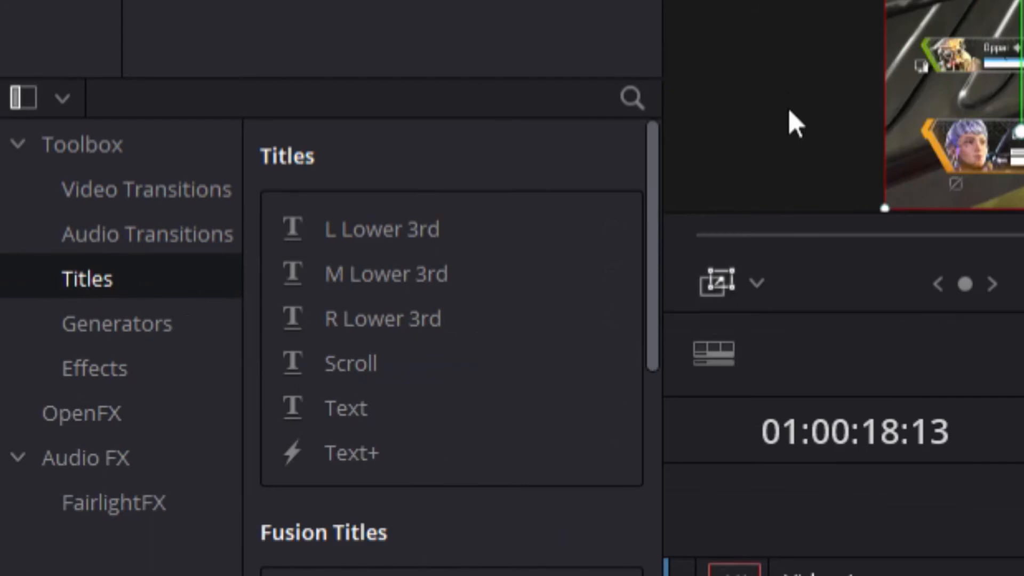
left_click_drag(374, 414, 576, 405)
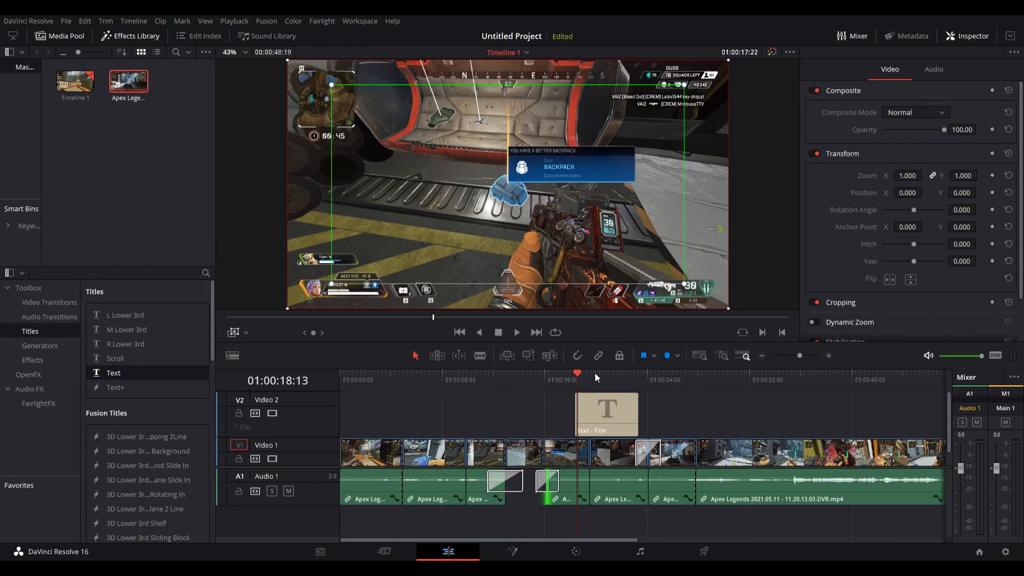
left_click(600, 377)
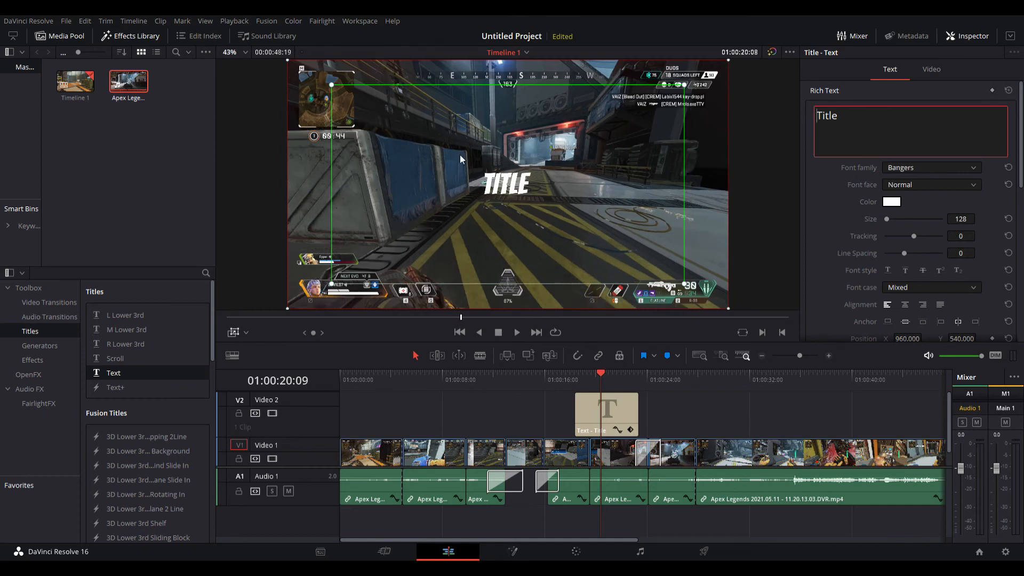
key("Delete")
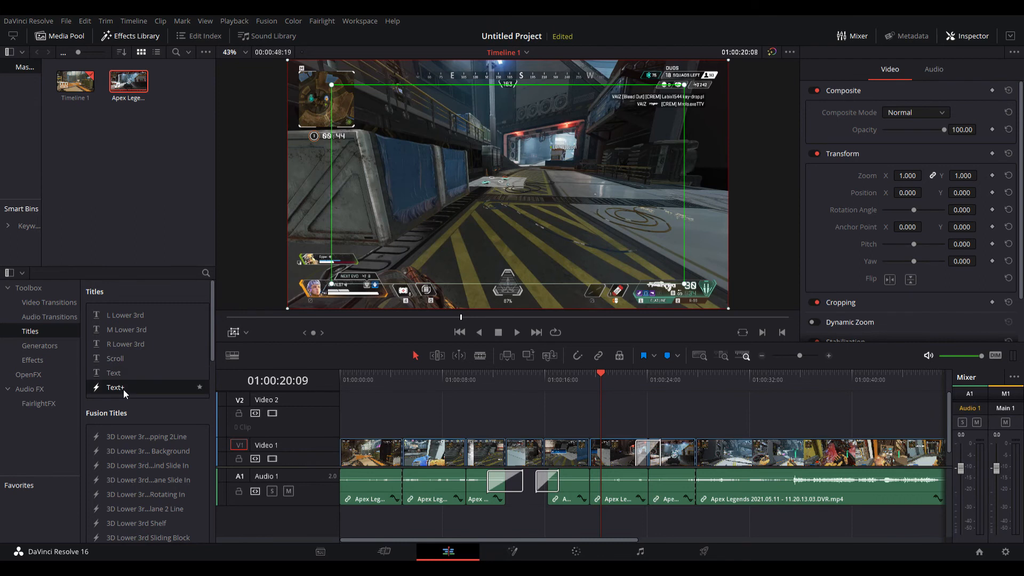
Look through the Generators category, open Effects, and mark Adjustment Clip and Fusion Composition as favorites
left_click(43, 344)
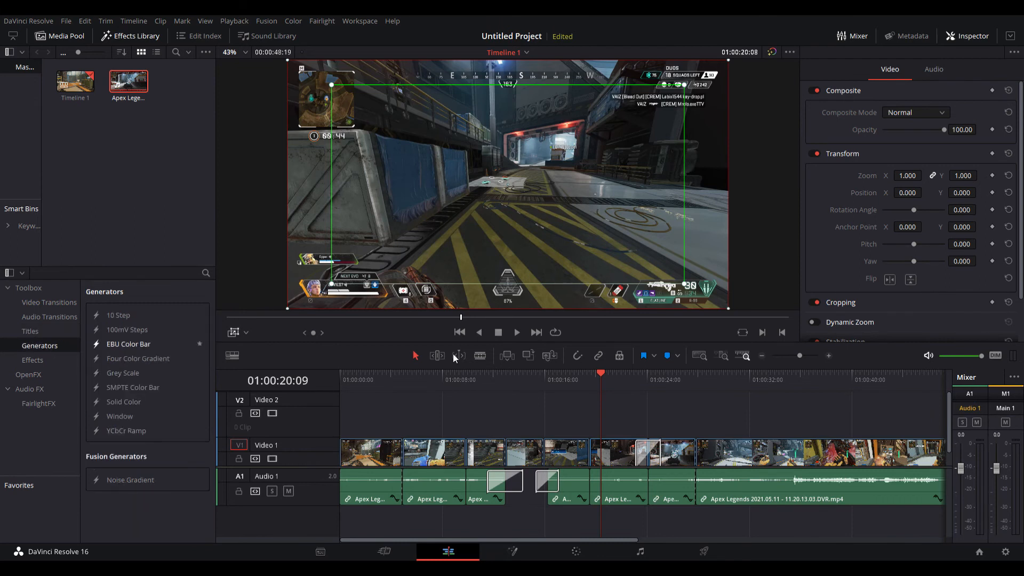
left_click(528, 379)
left_click_drag(528, 380, 479, 376)
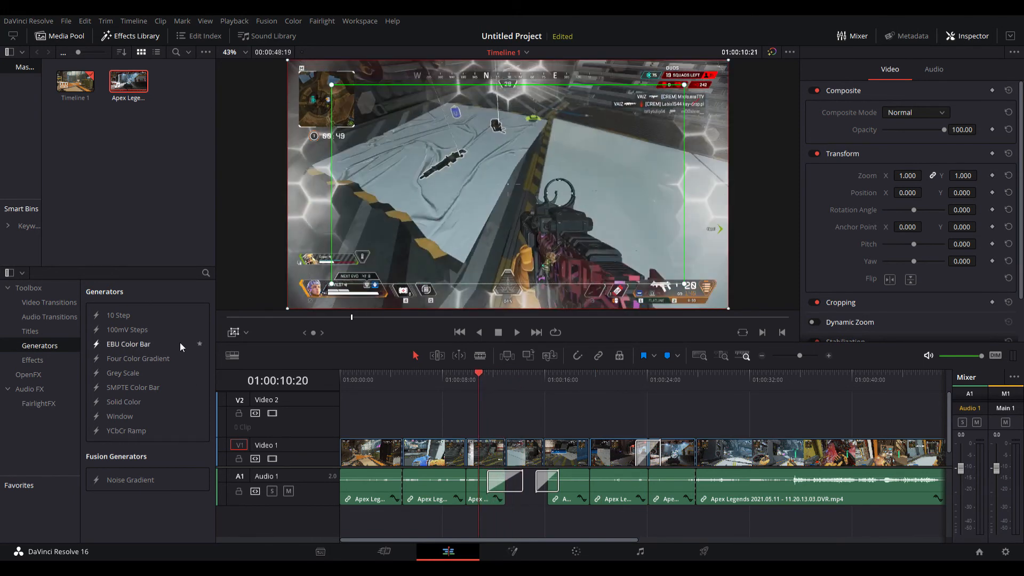
left_click(30, 360)
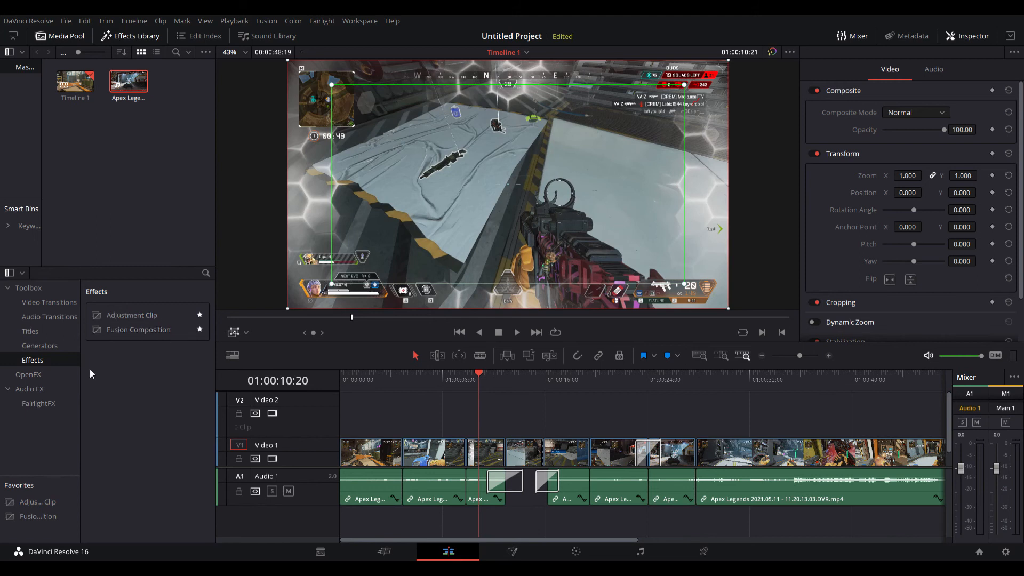
Open the OpenFX category and look through its ResolveFX filters such as Blur and Color
left_click(24, 377)
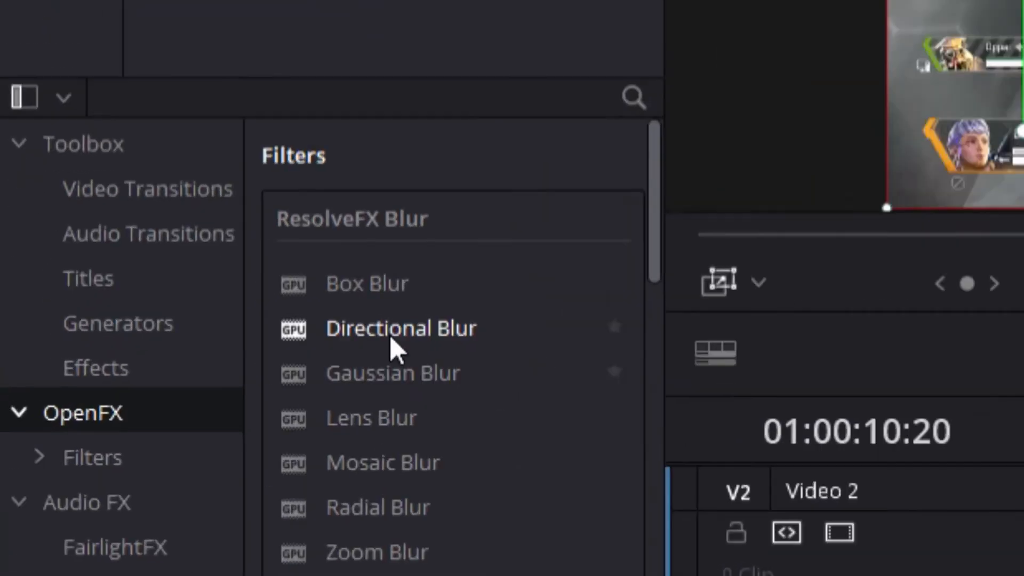
scroll(418, 450, "down", 10)
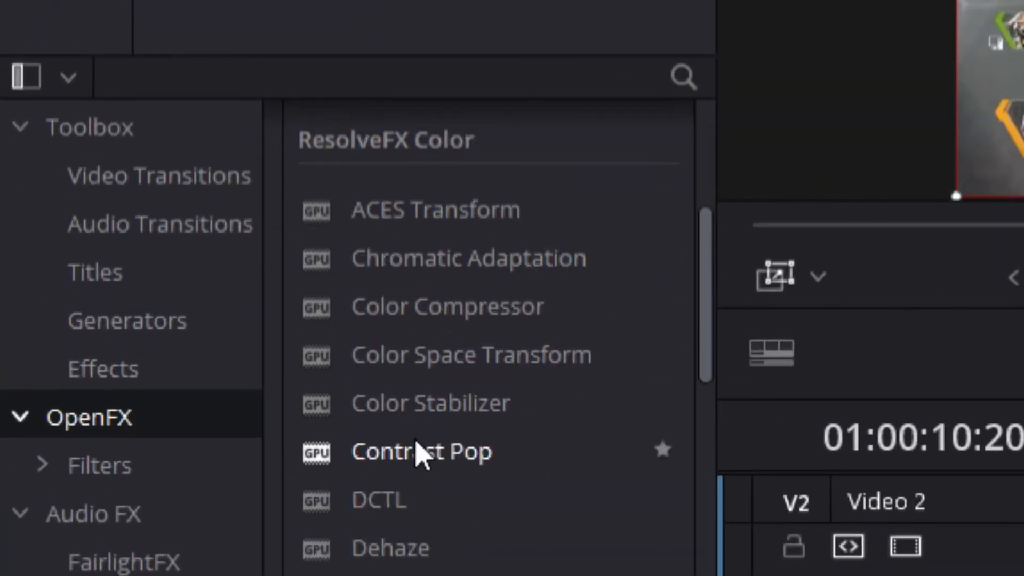
scroll(416, 443, "down", 5)
scroll(419, 440, "up", 15)
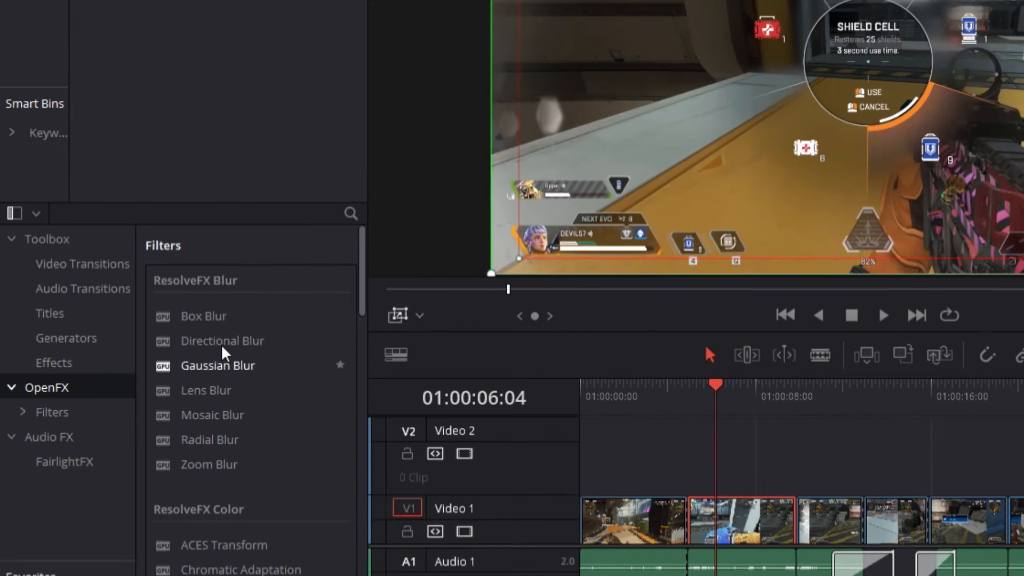
Try the Box Blur filter on the second video segment and scrub through the blurred clip
left_click_drag(394, 278, 454, 449)
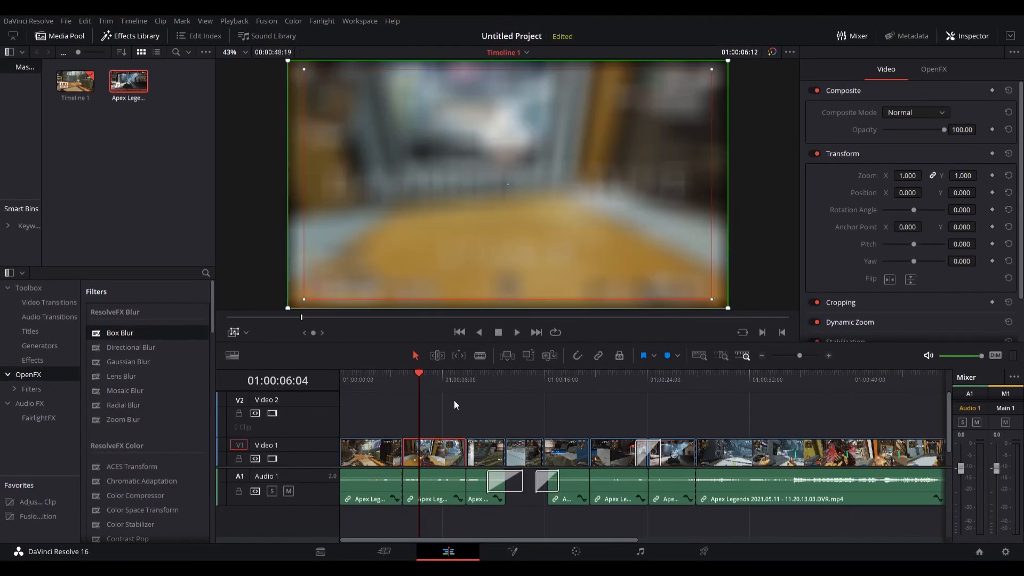
left_click(401, 376)
left_click_drag(402, 375, 431, 378)
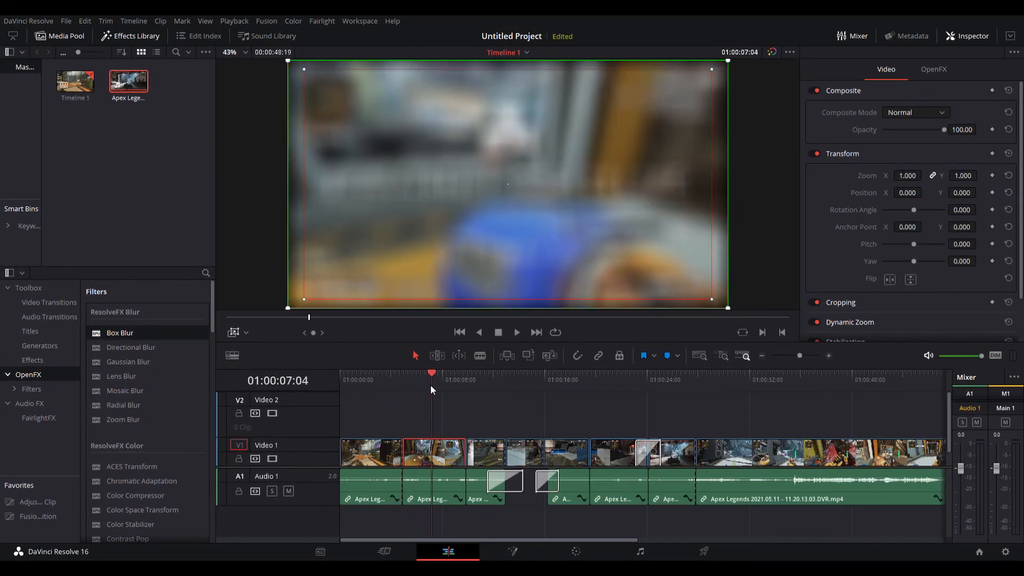
Expand the OpenFX filters, open Audio FX, and look through the FairlightFX effects
left_click(15, 389)
left_click(21, 403)
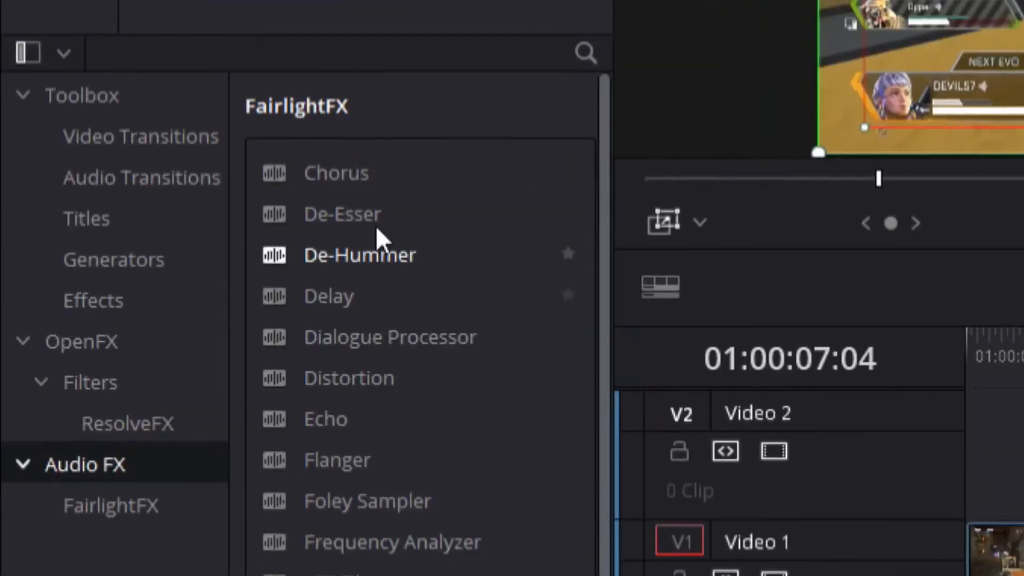
scroll(375, 165, "down", 5)
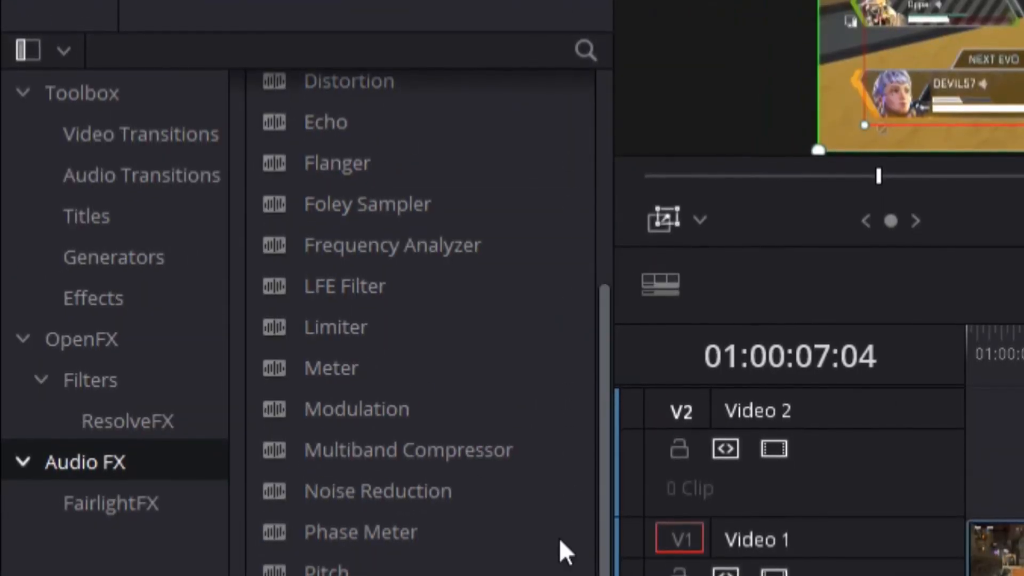
scroll(478, 488, "up", 5)
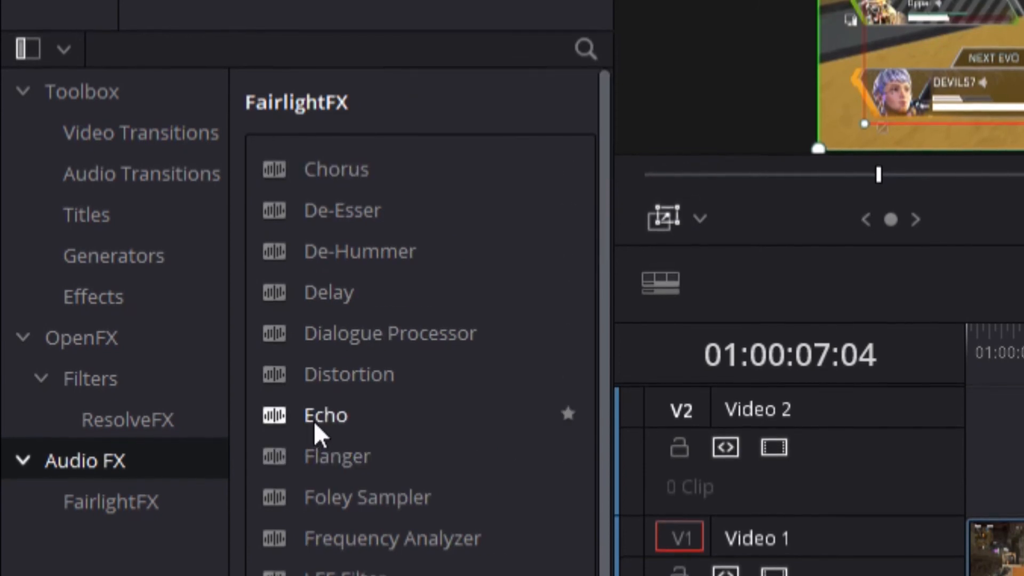
Apply the Echo effect to the last segment's audio and play it from 01:00:35:02
left_click(318, 421)
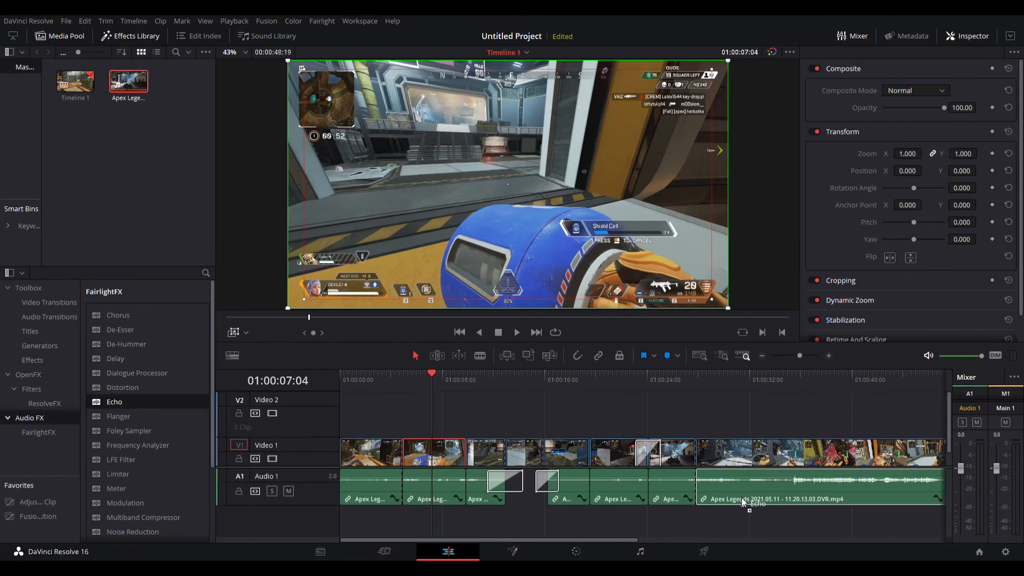
left_click_drag(807, 388, 788, 390)
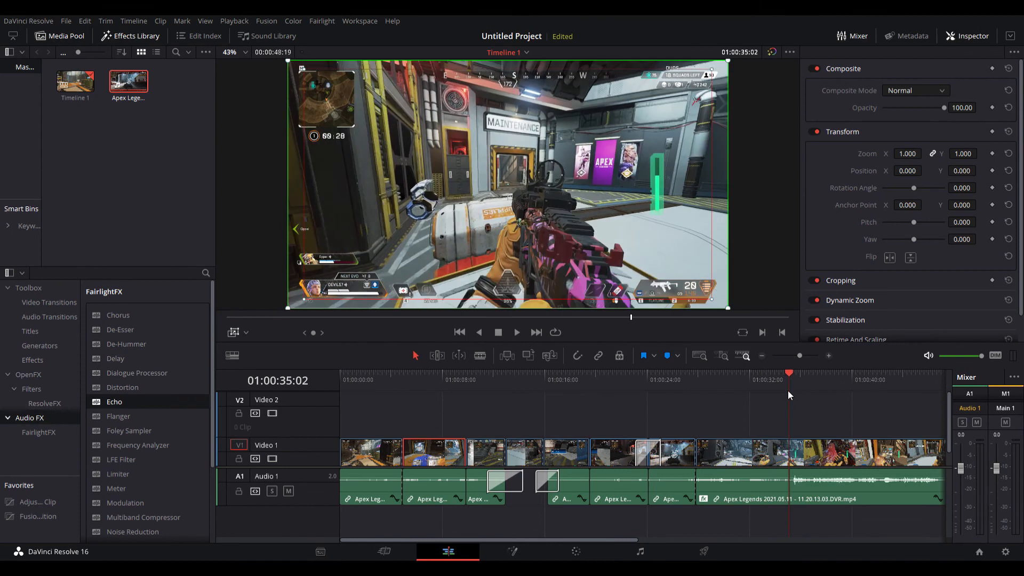
key("space")
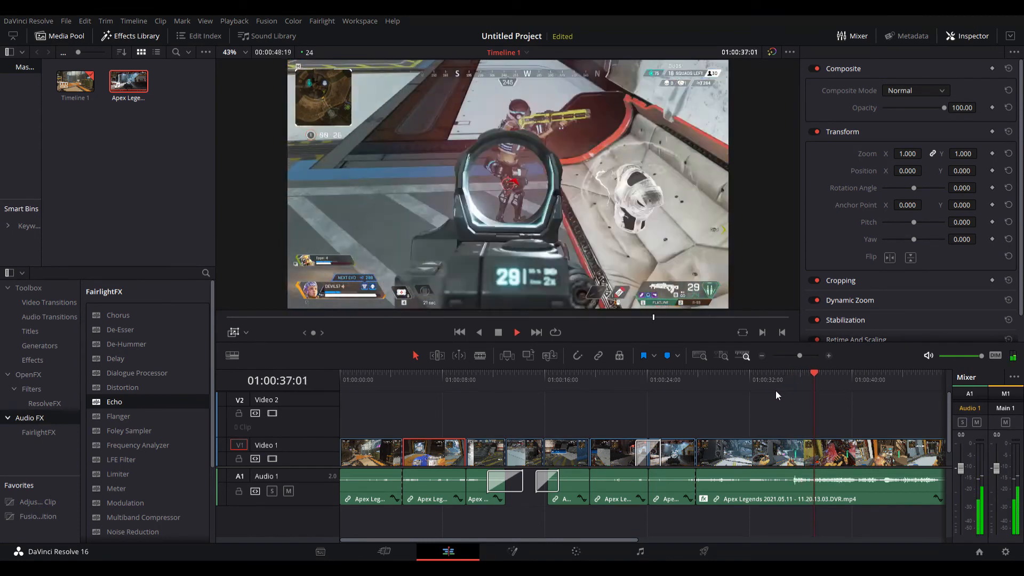
key("space")
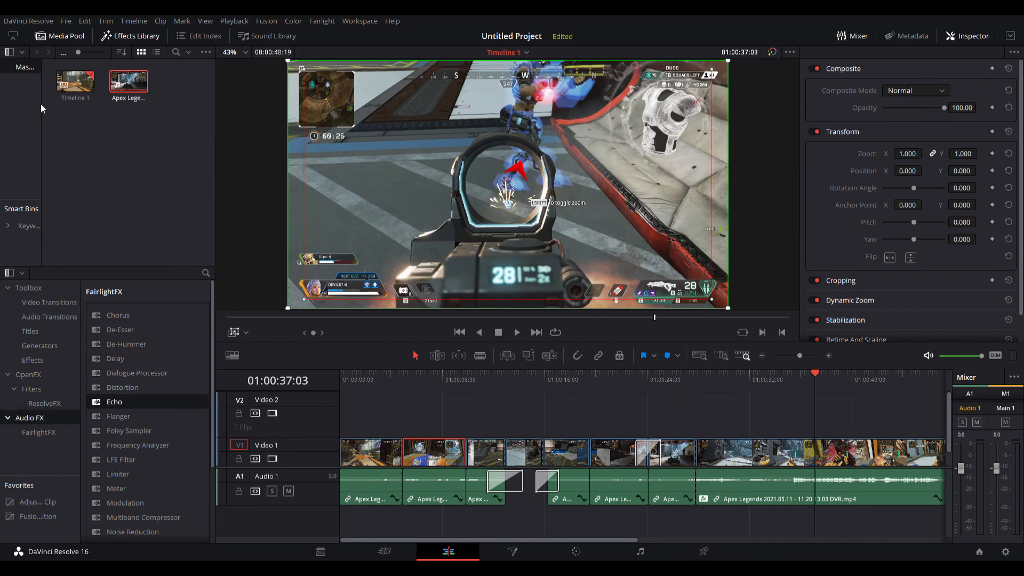
left_click_drag(773, 380, 764, 381)
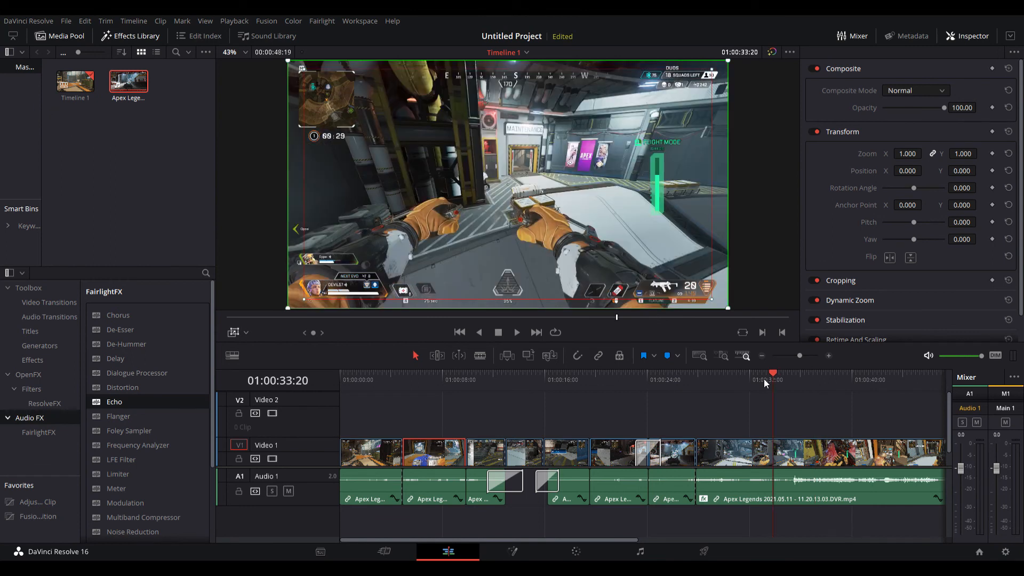